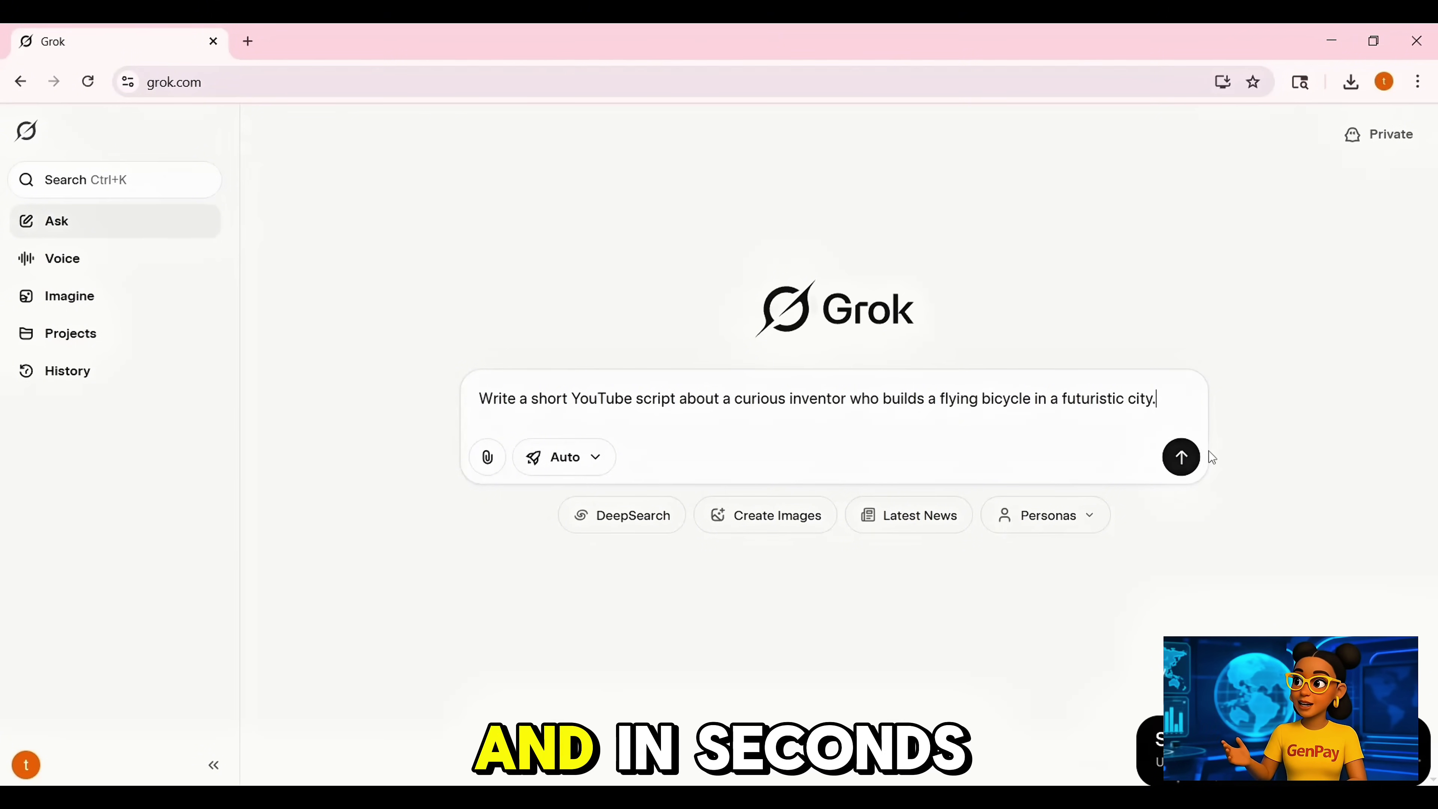
Generate a short YouTube script about a curious inventor building a flying bicycle in a futuristic city, and read through it.
click(1181, 458)
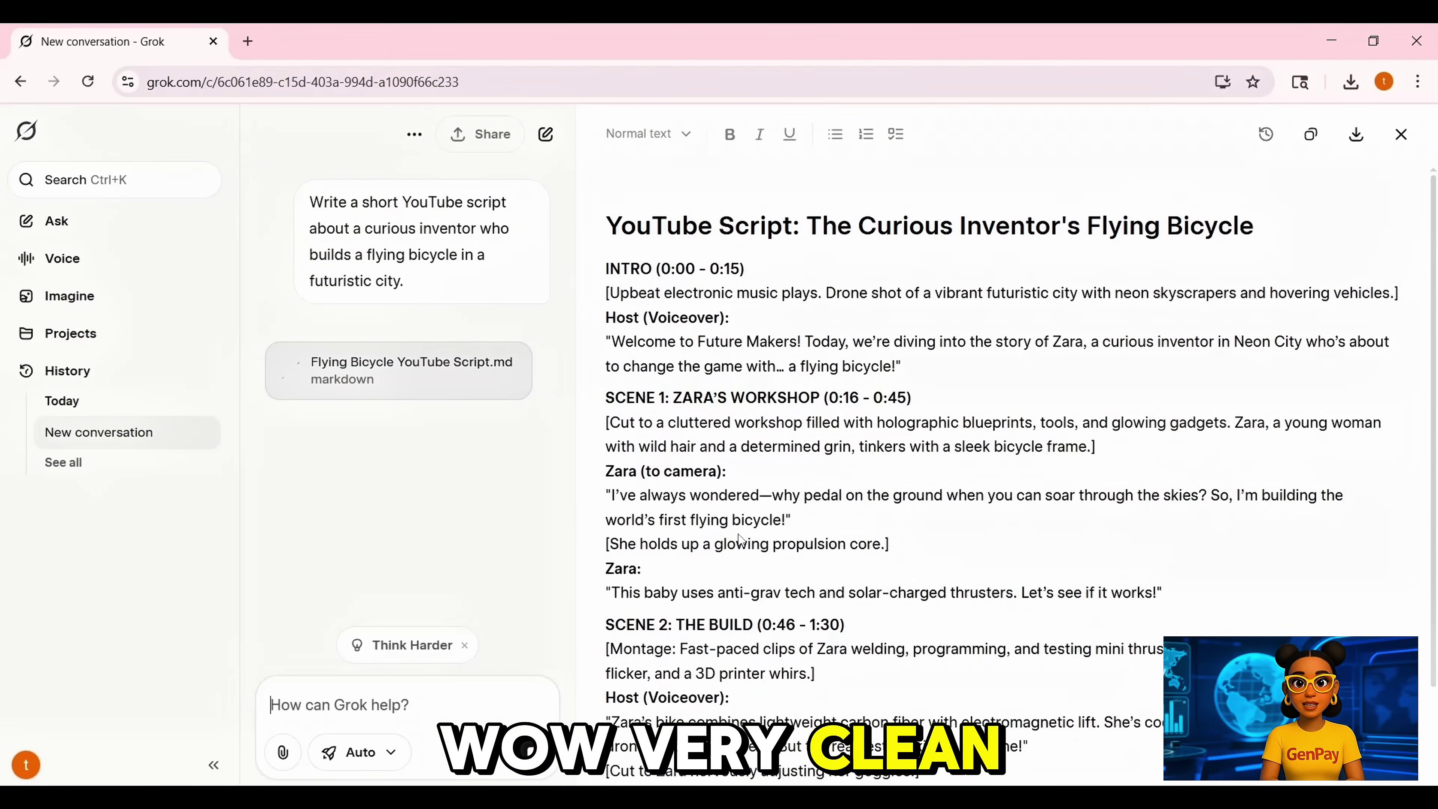
scroll(739, 538, down, 5)
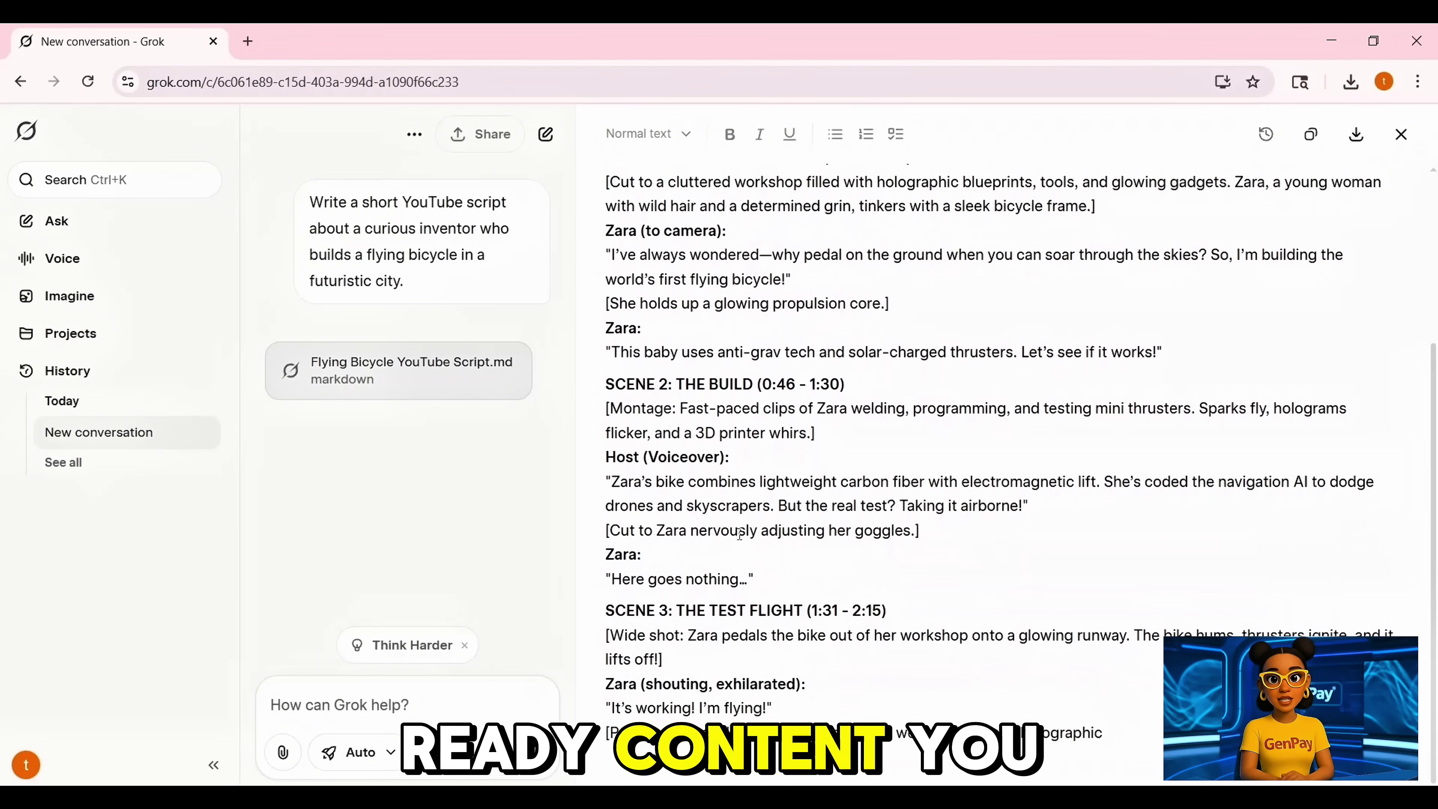
scroll(740, 535, down, 2)
scroll(739, 535, down, 3)
scroll(741, 541, down, 2)
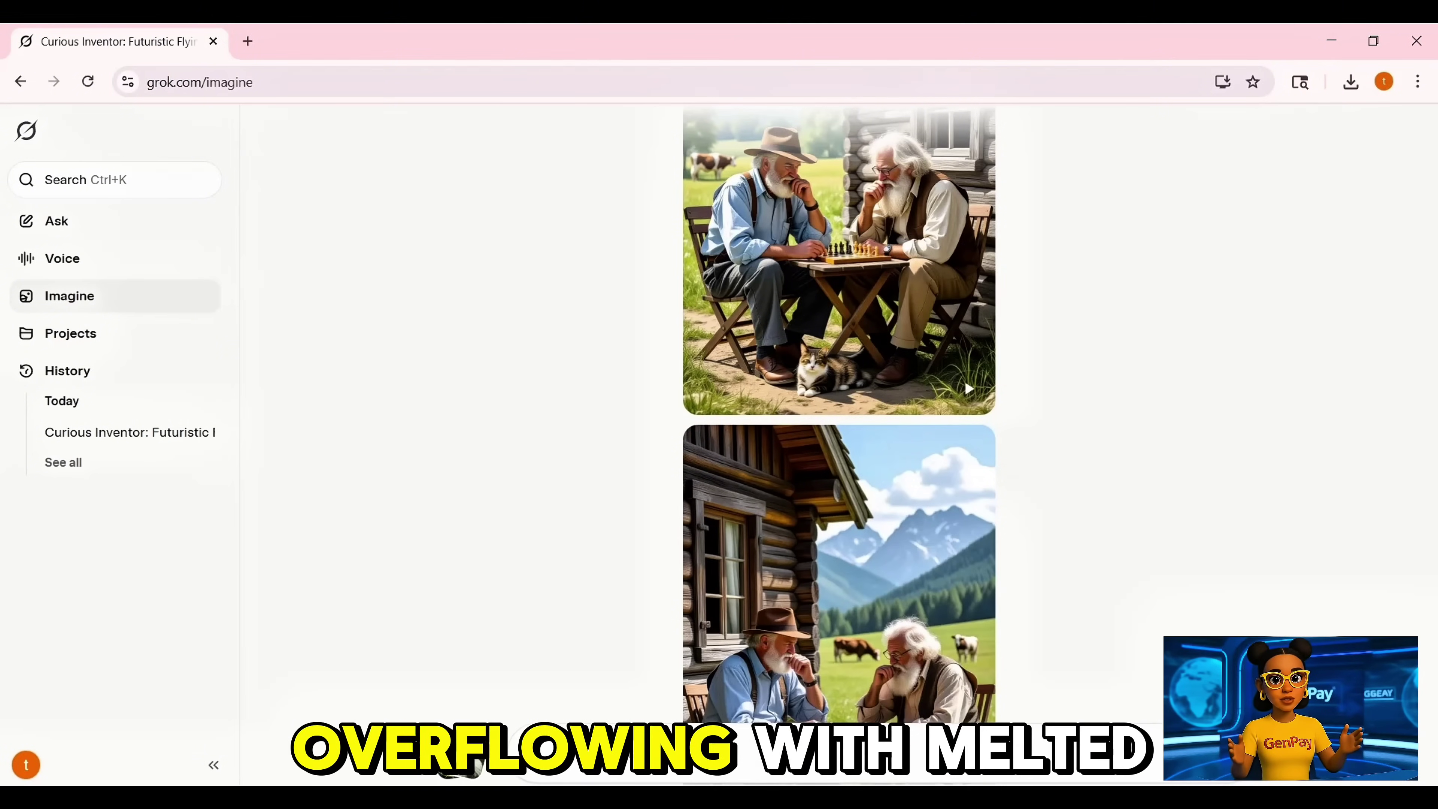
Generate images of a porcelain cup overflowing with melted chocolate and strawberries under heart-shaped steam, and open the version with the fiery heart.
key(Return)
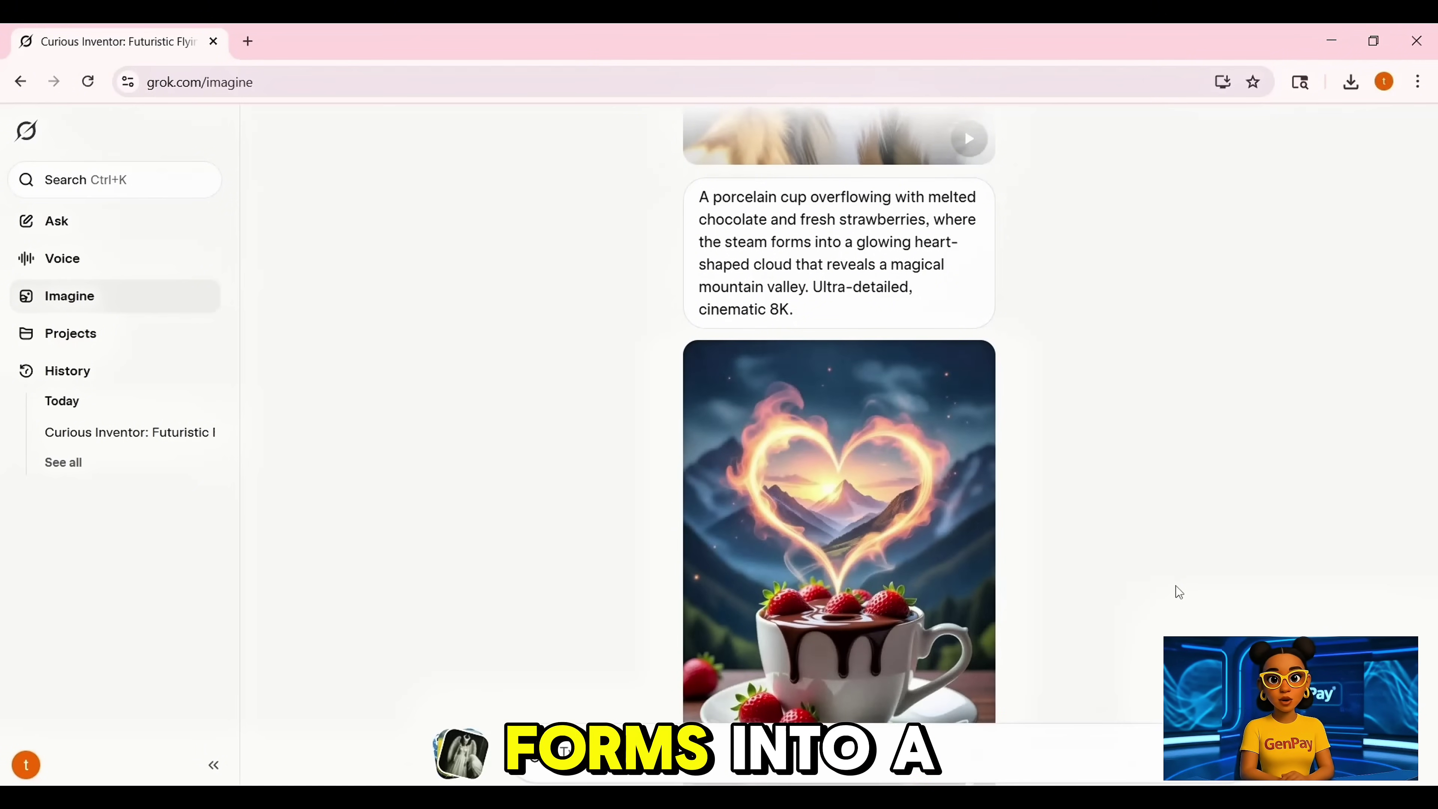
scroll(1175, 587, down, 3)
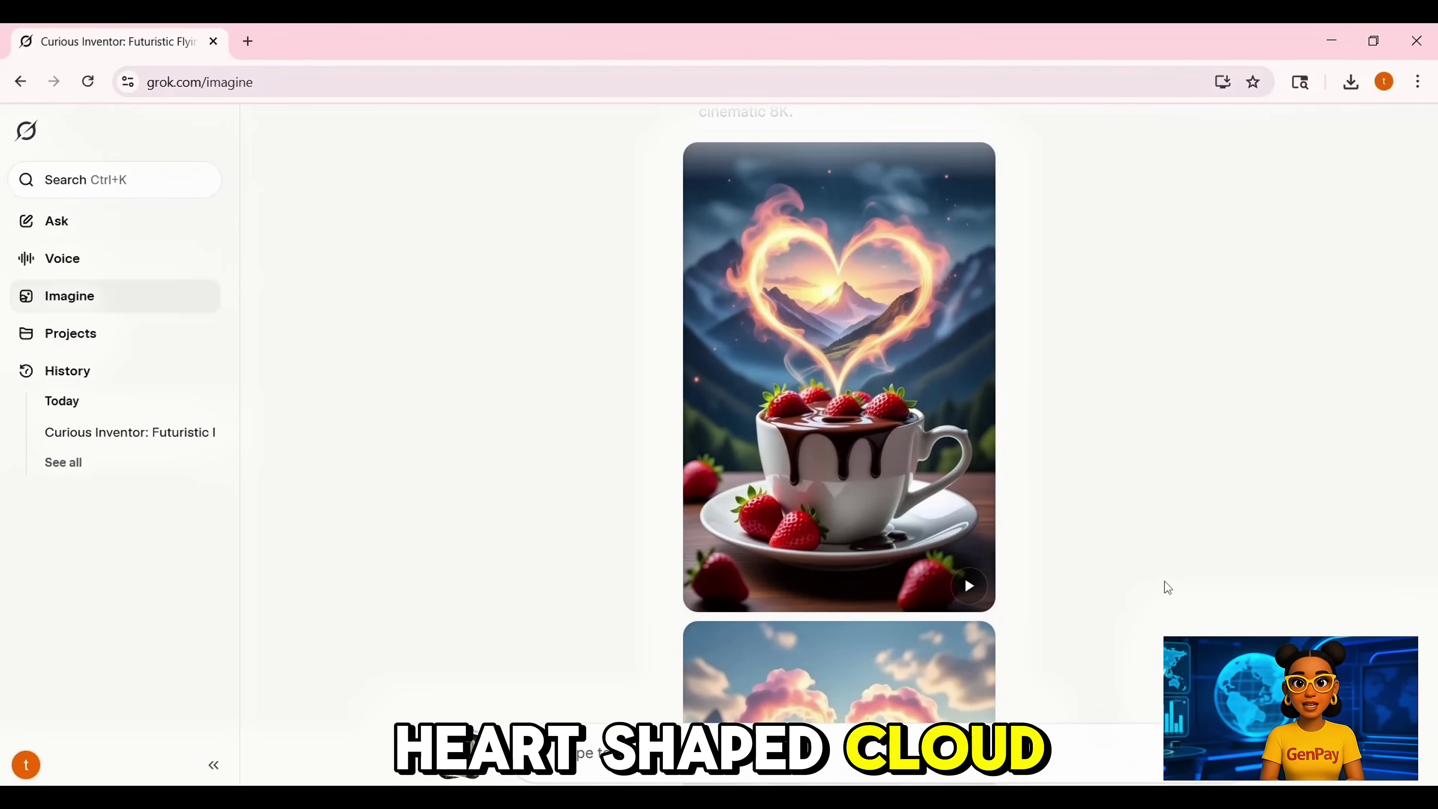
click(875, 357)
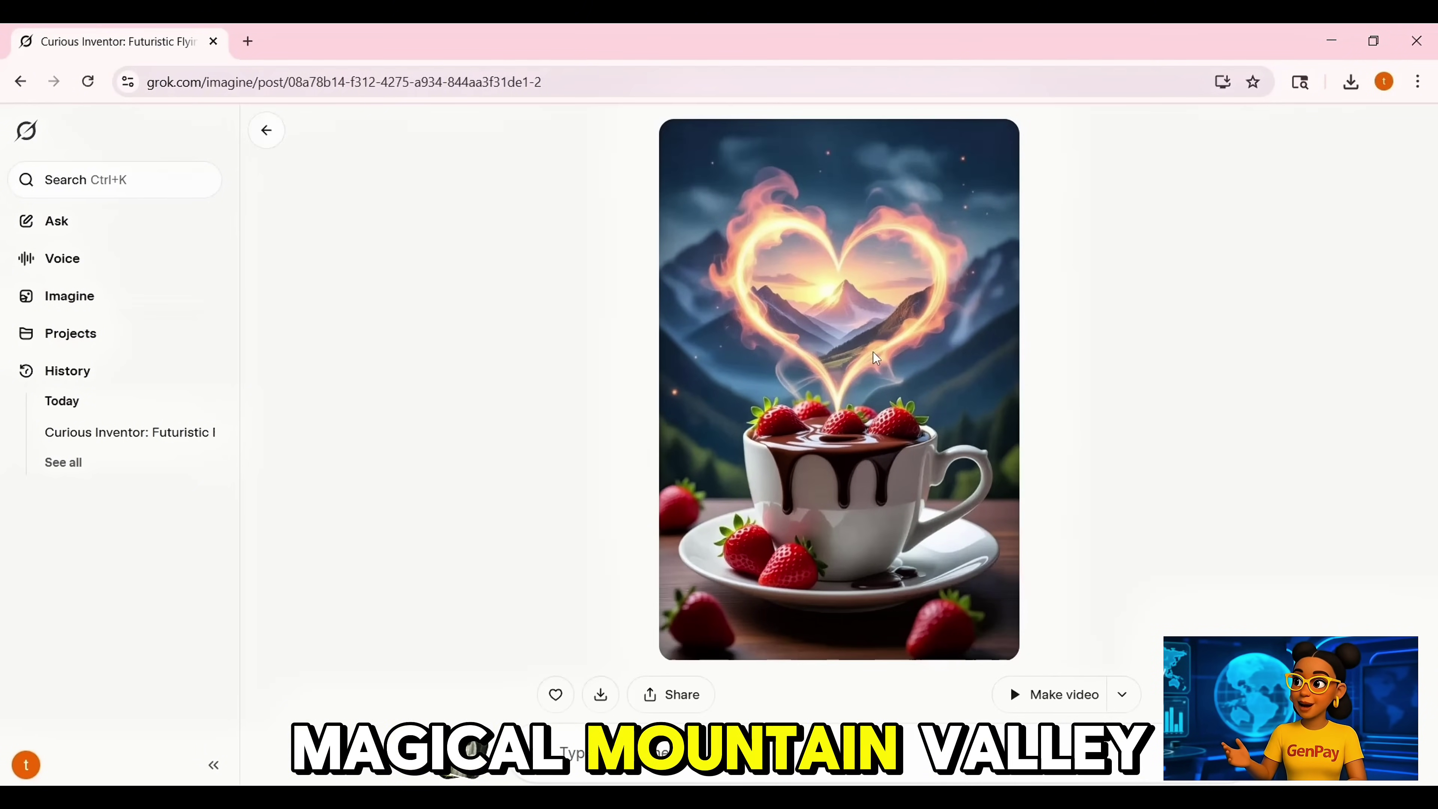
scroll(804, 381, down, 2)
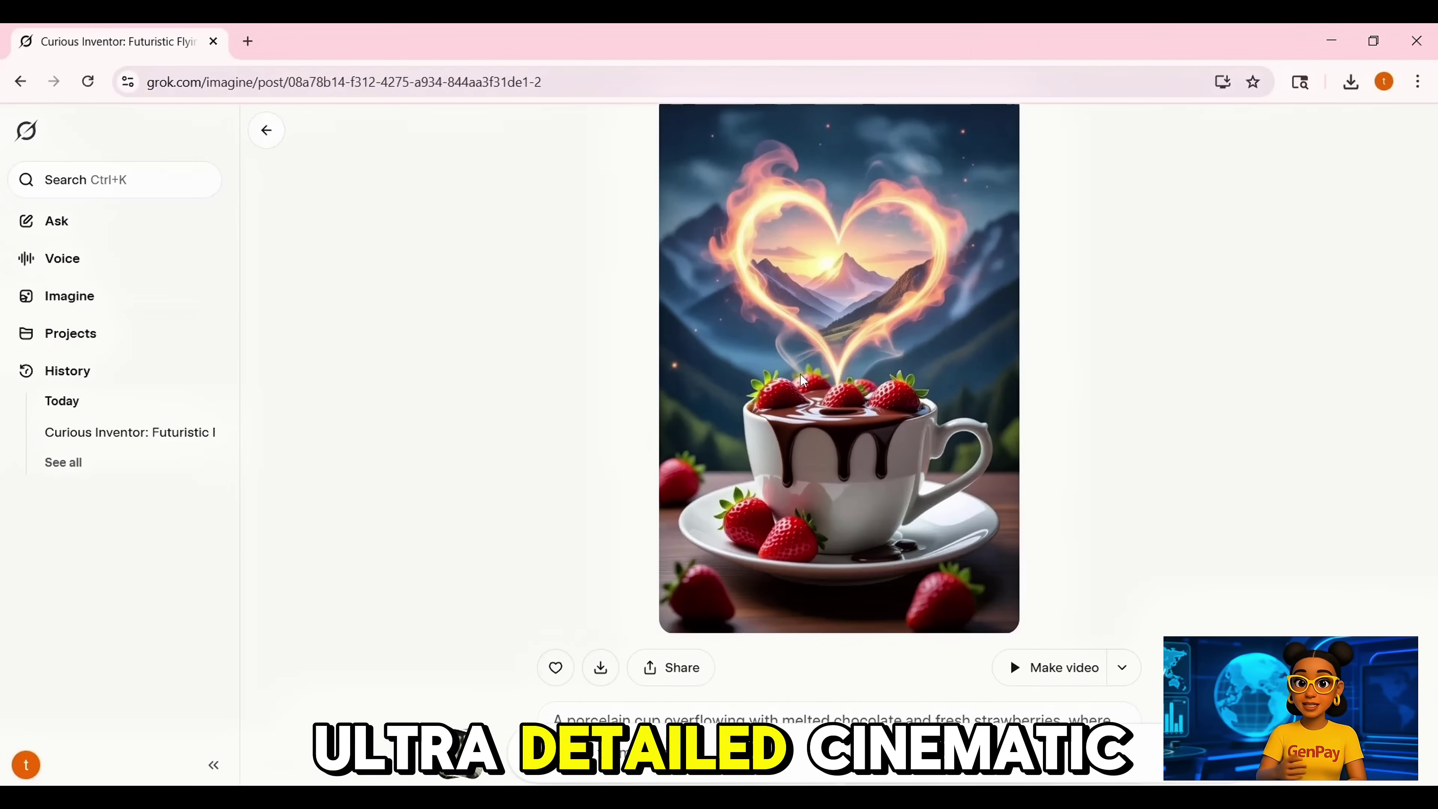
Browse the chocolate cup variations and inspect enlarged the one whose cloud heart frames a sunrise over a green valley.
scroll(804, 380, down, 10)
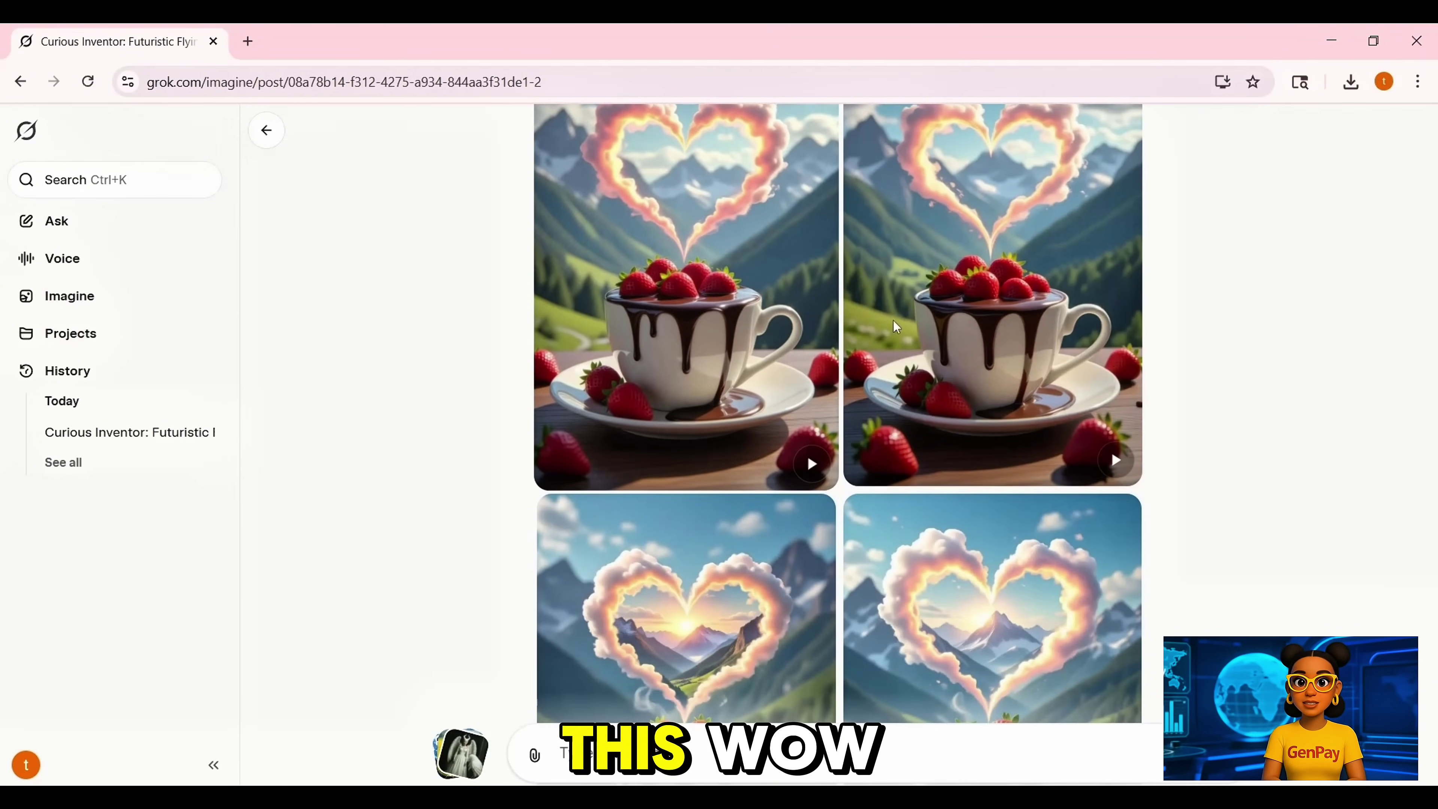
scroll(858, 558, down, 2)
scroll(858, 563, down, 4)
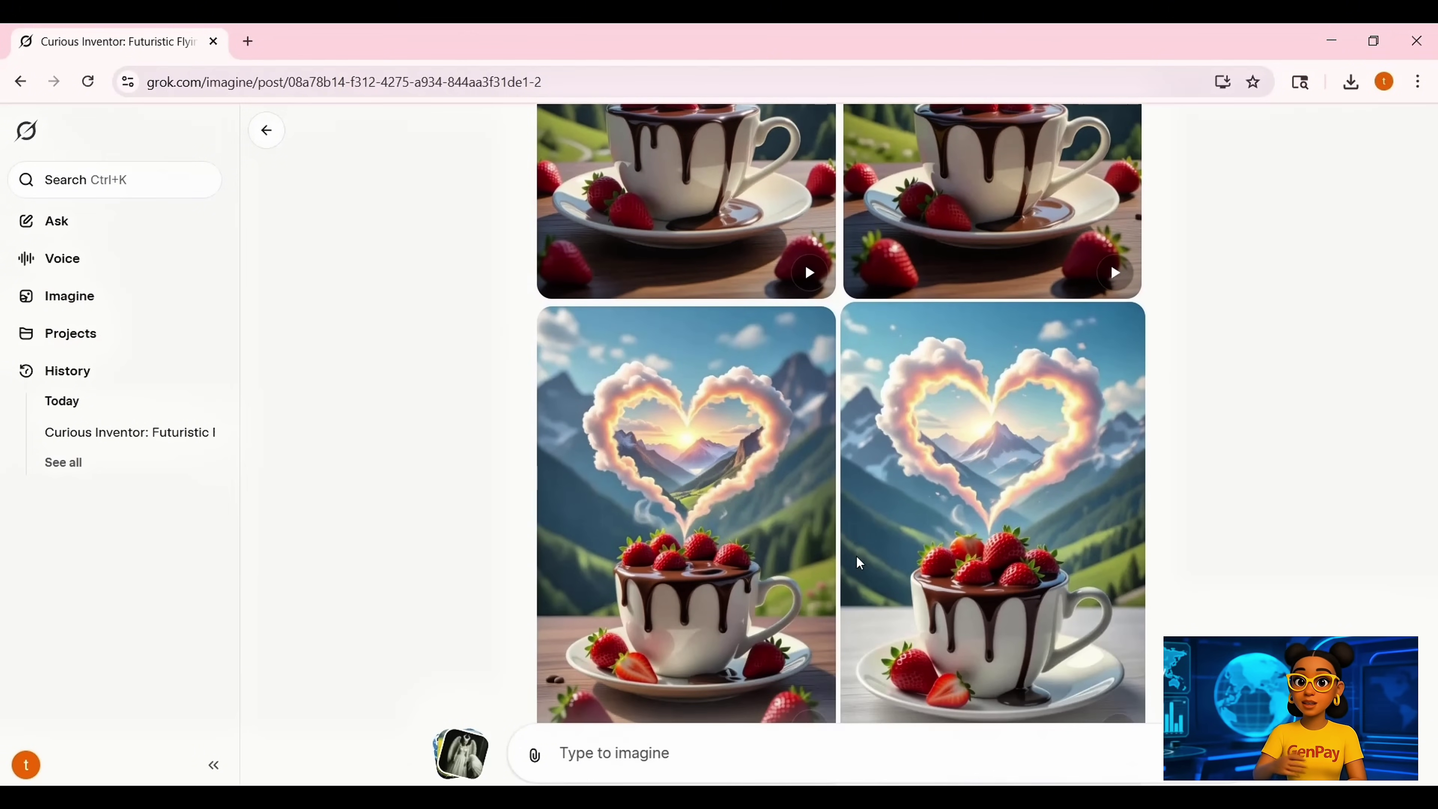
scroll(856, 556, down, 9)
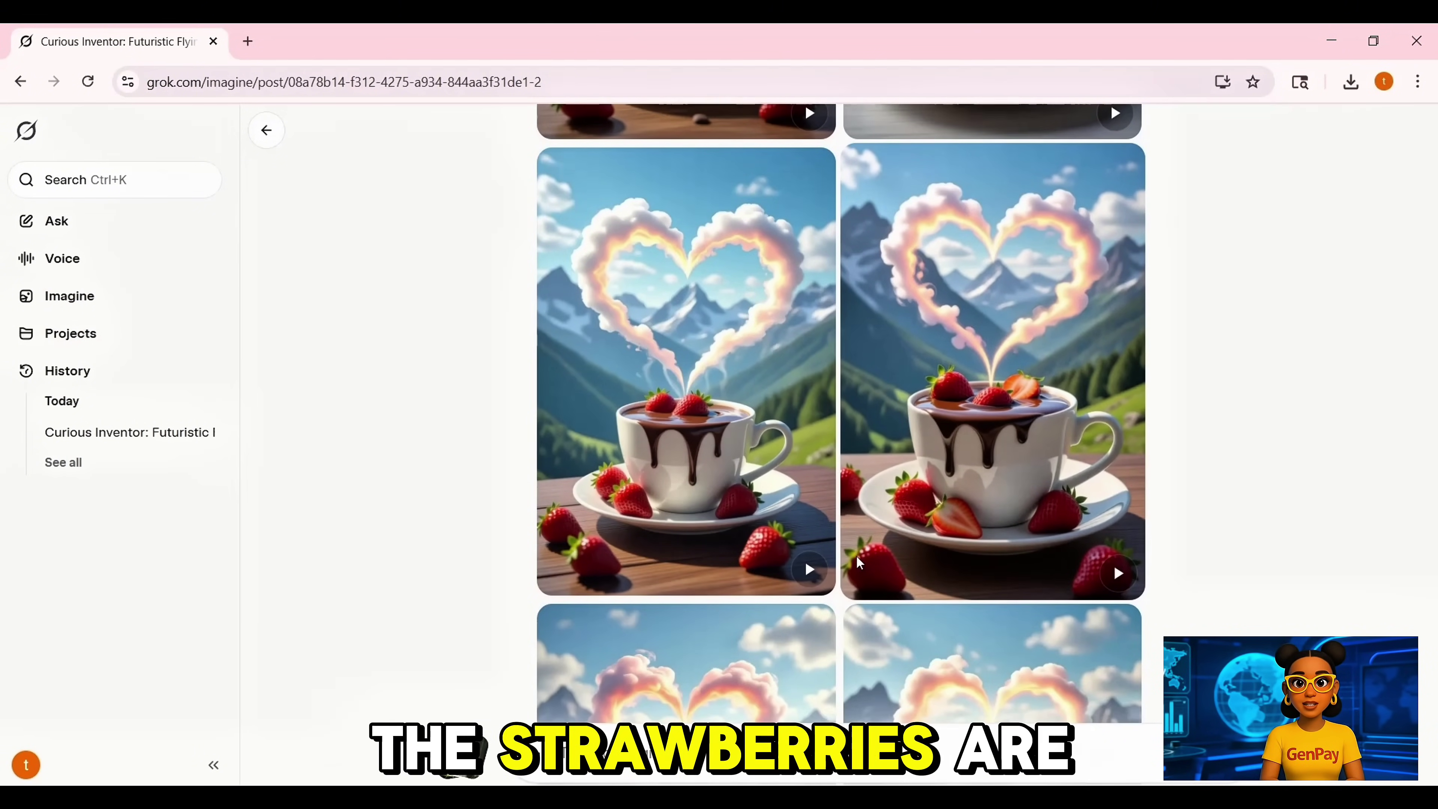
scroll(856, 555, down, 3)
scroll(856, 555, up, 2)
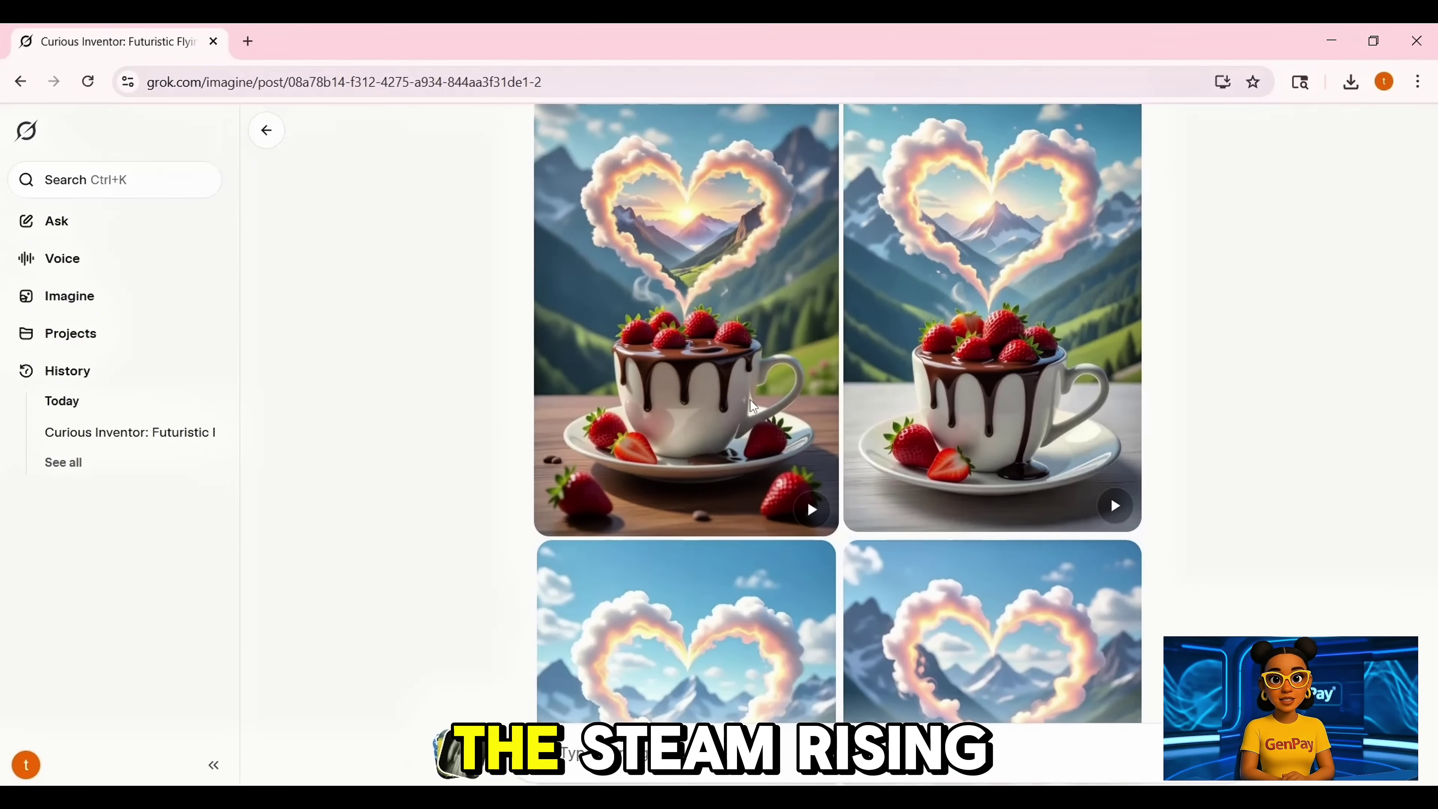
click(713, 406)
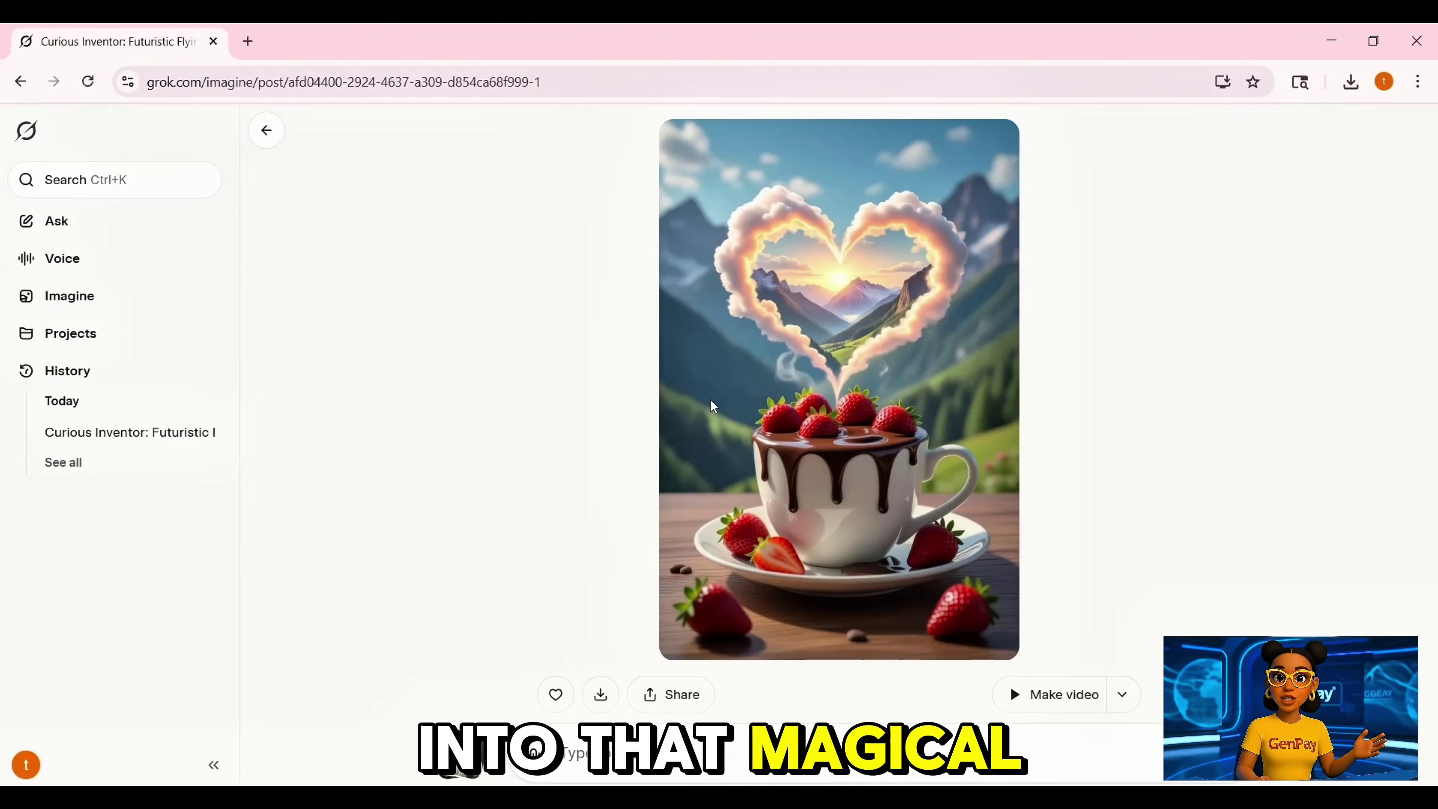
click(836, 419)
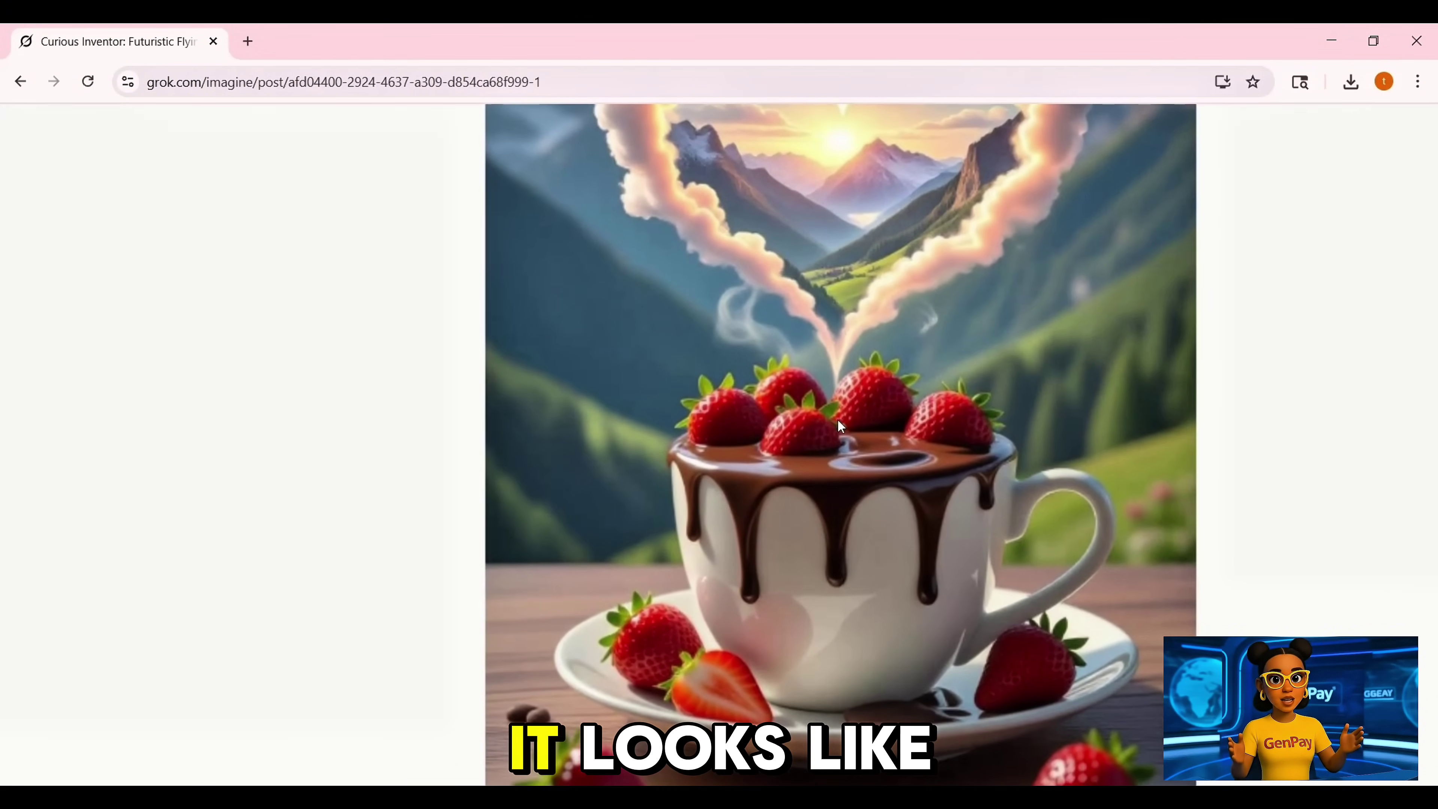
click(836, 419)
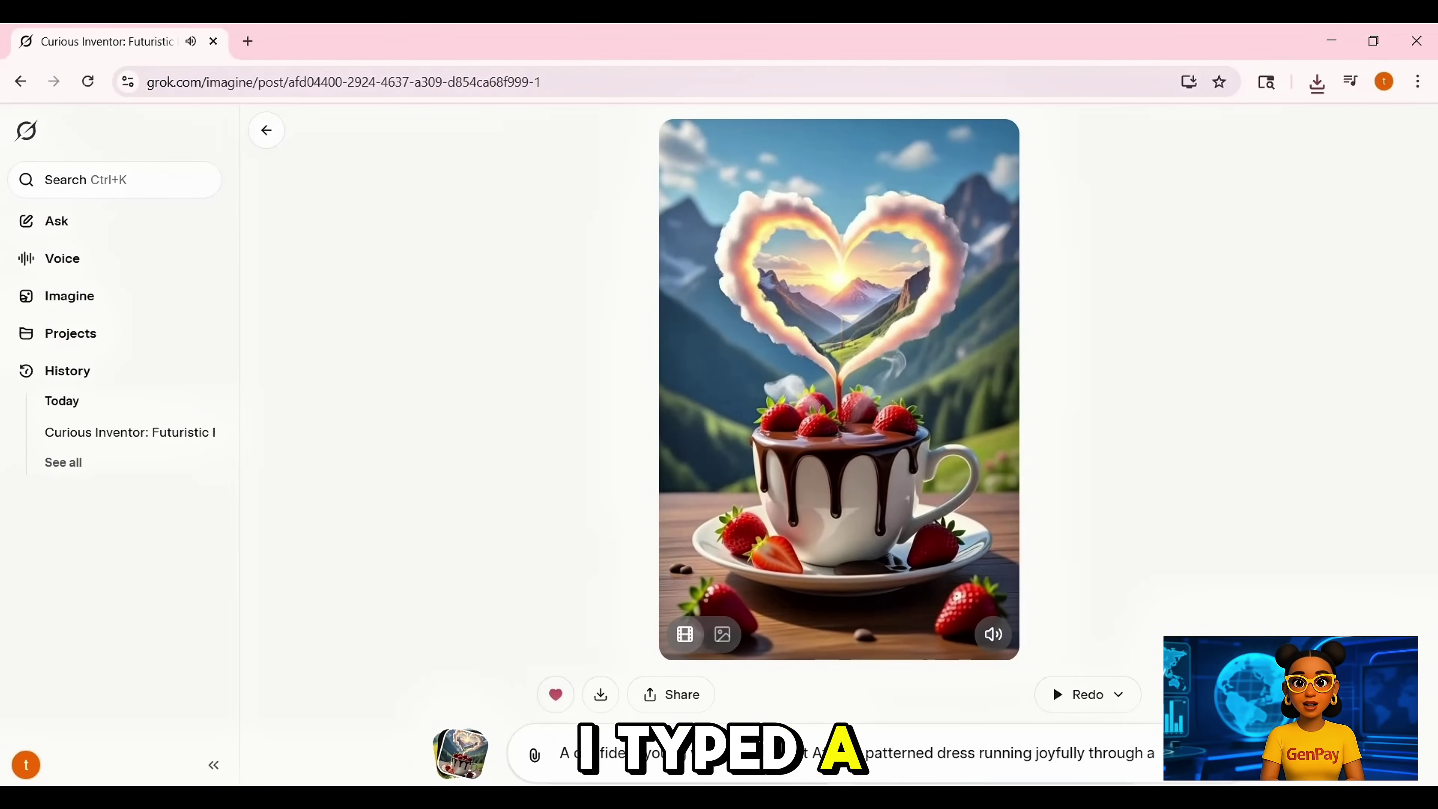
Generate images of a confident young woman in a vibrant African patterned dress running joyfully through a misty forest beside a majestic lion.
key(Return)
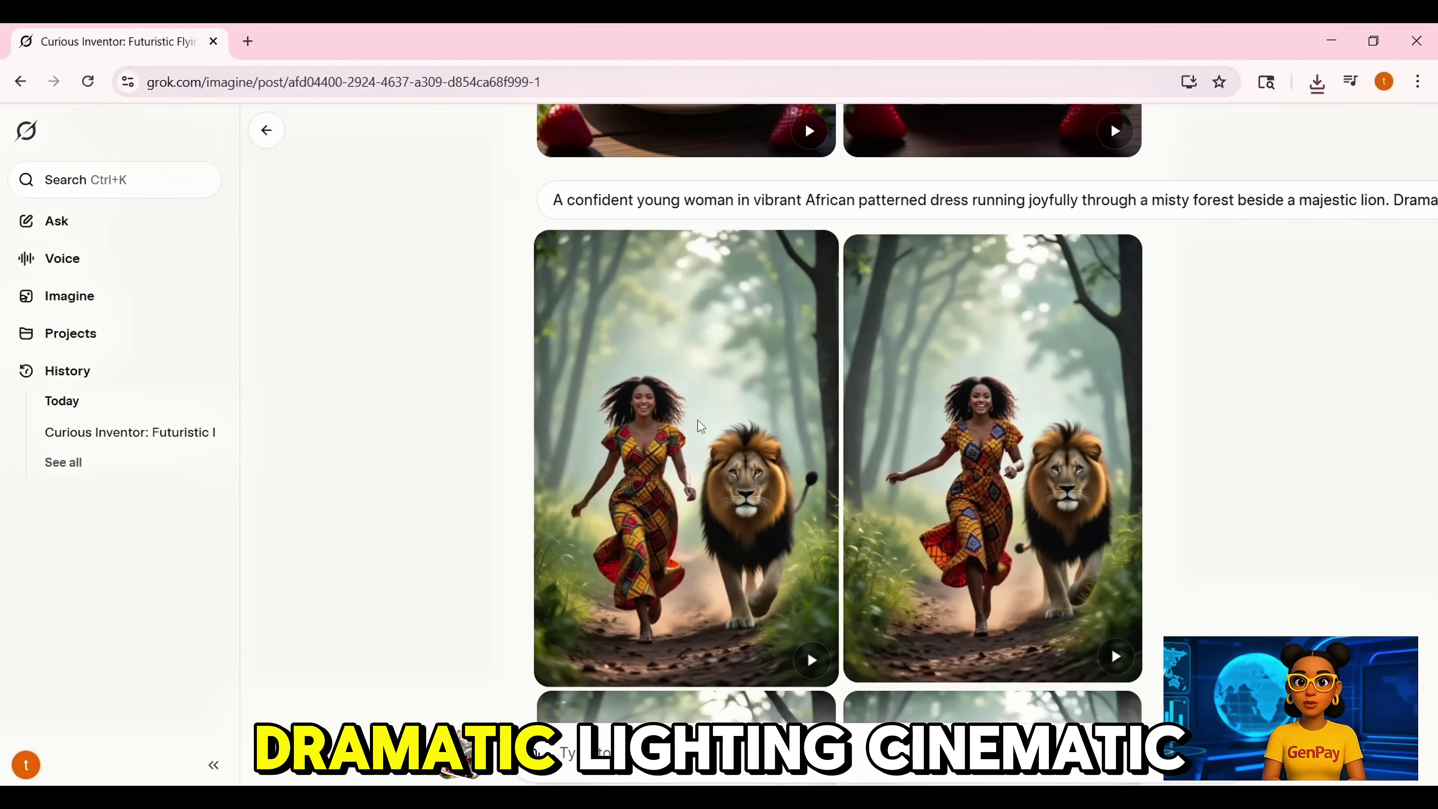
scroll(721, 537, up, 2)
scroll(722, 545, up, 3)
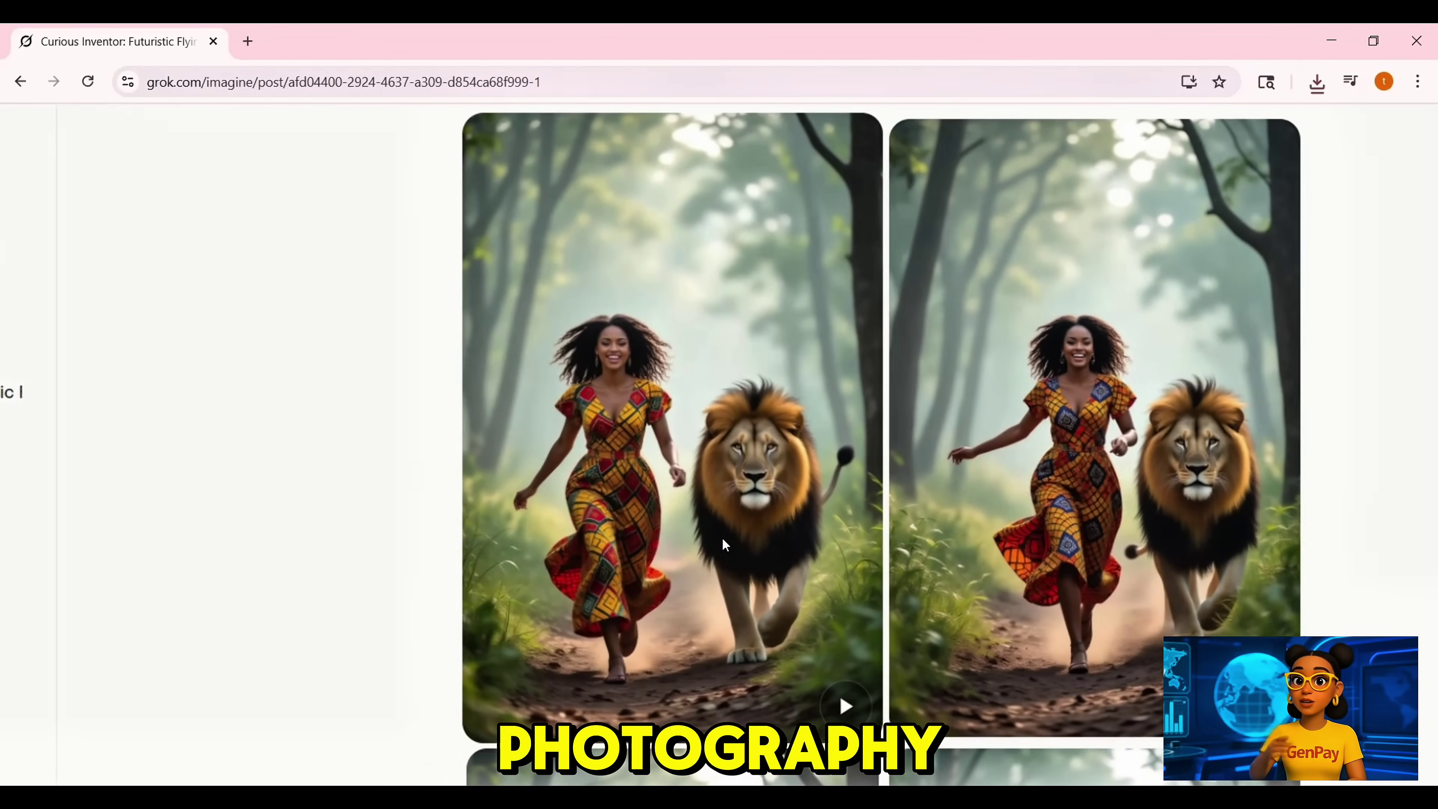
scroll(722, 541, down, 5)
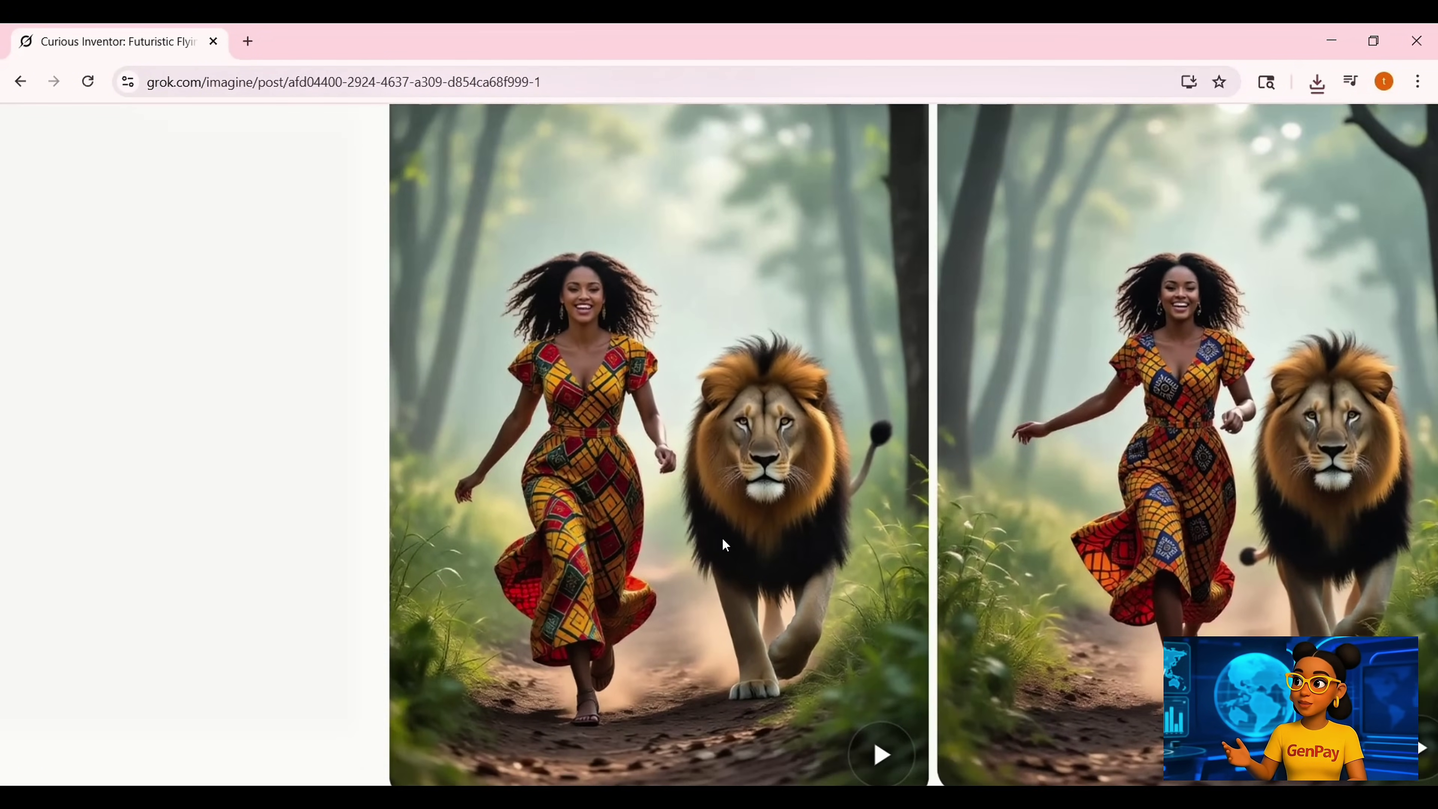
scroll(723, 537, down, 10)
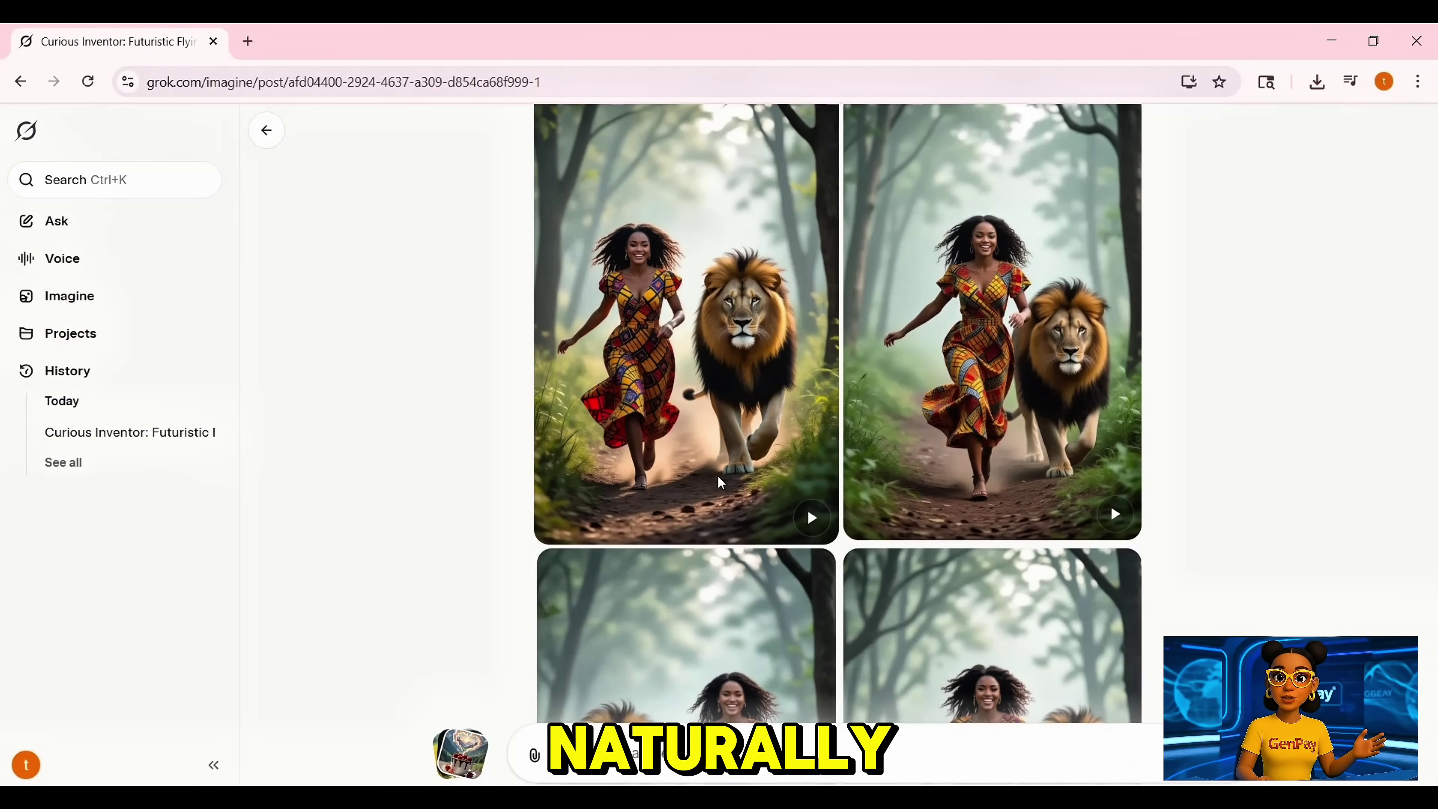
Compare the woman-and-lion variations and open the one with the red and yellow dress and the lion close behind her.
scroll(721, 464, down, 5)
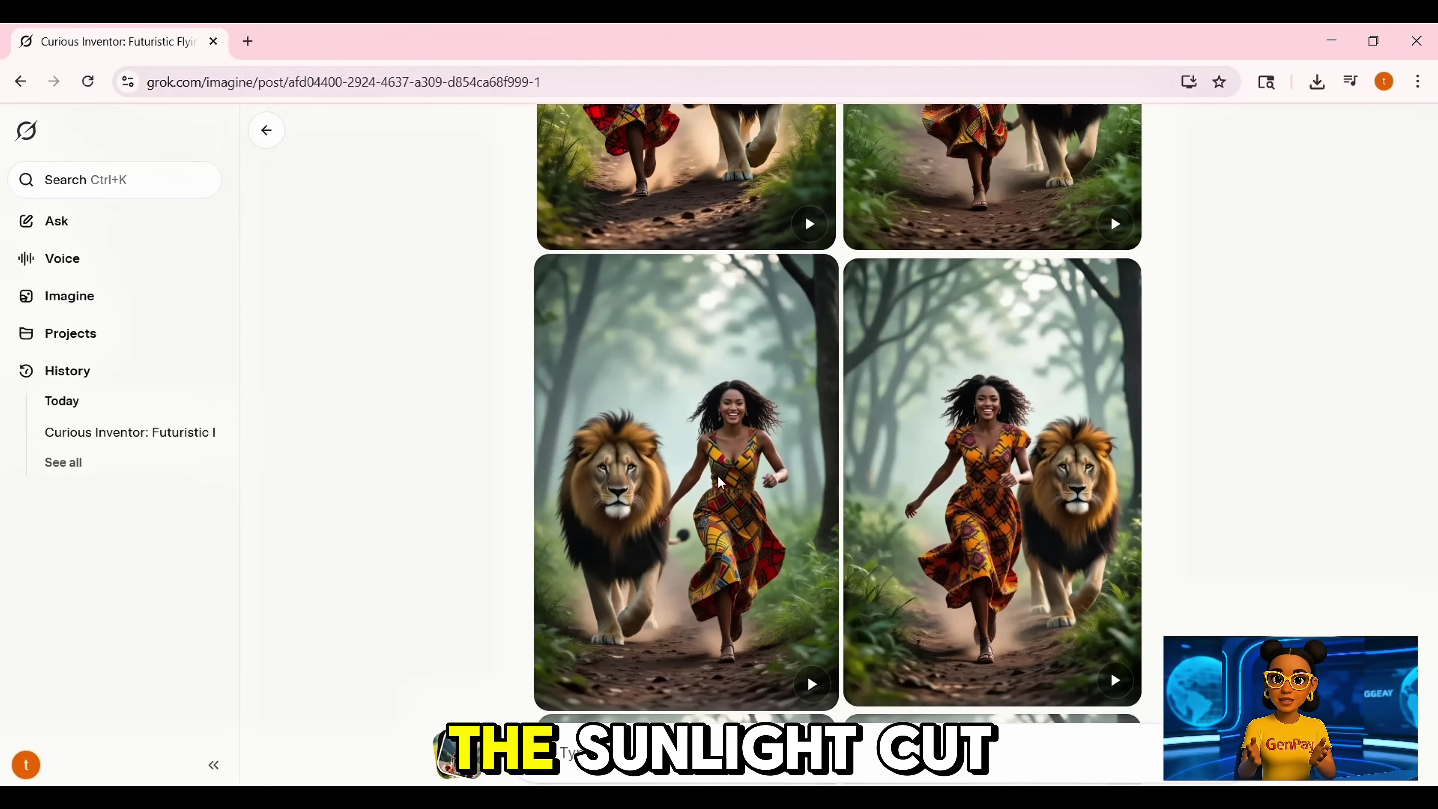
scroll(717, 475, down, 1)
scroll(1013, 421, down, 3)
scroll(1015, 419, down, 3)
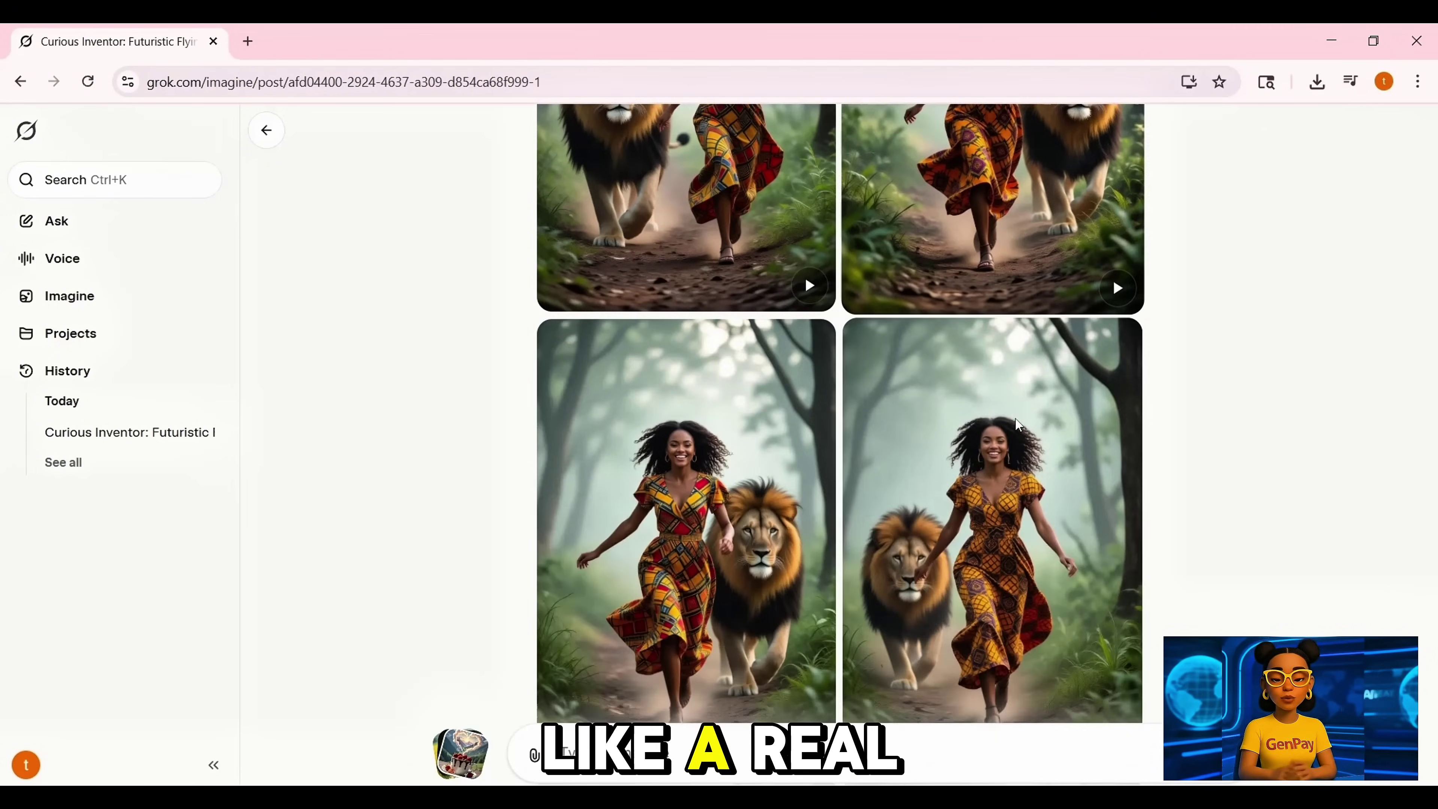
scroll(1015, 419, down, 5)
scroll(1015, 418, down, 10)
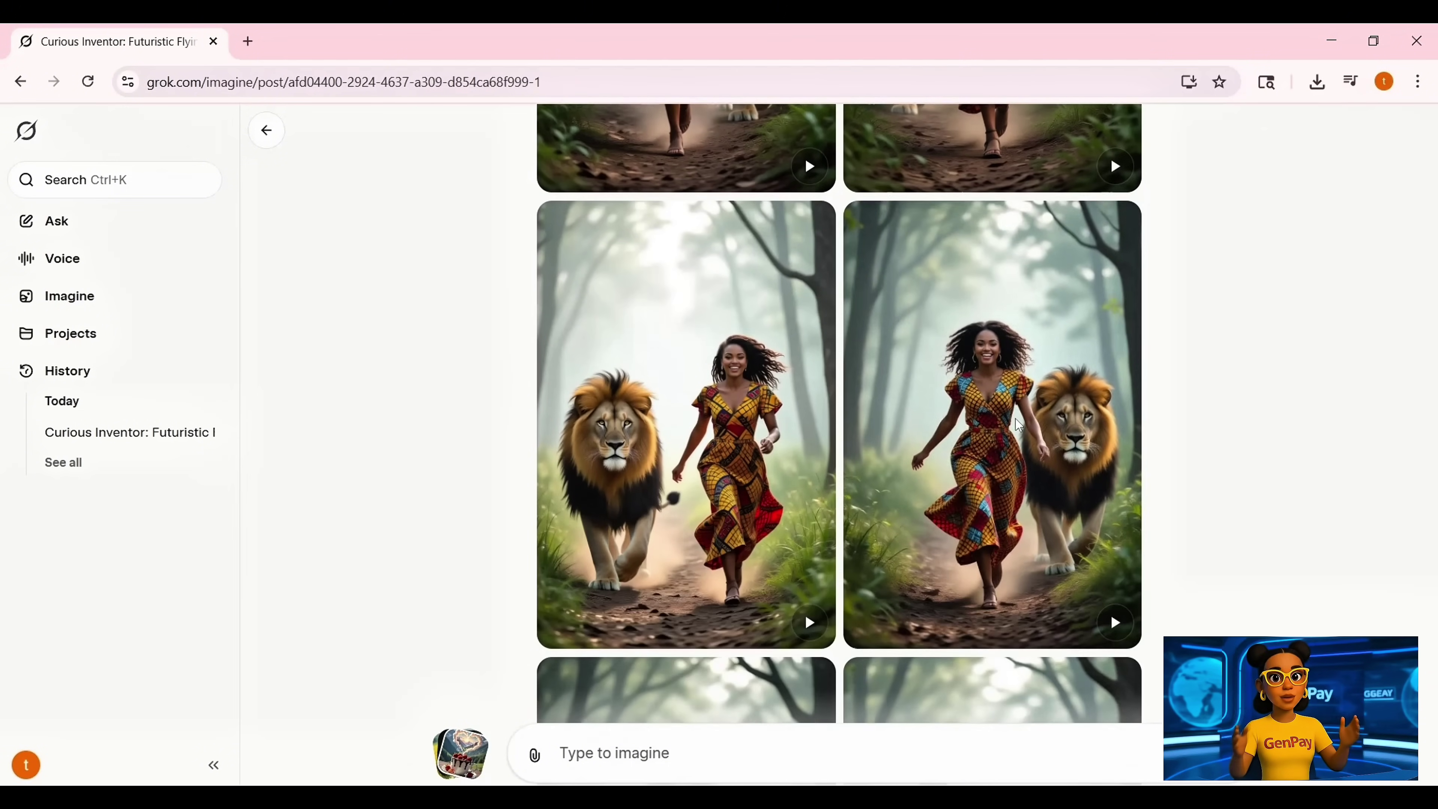
scroll(1017, 424, down, 9)
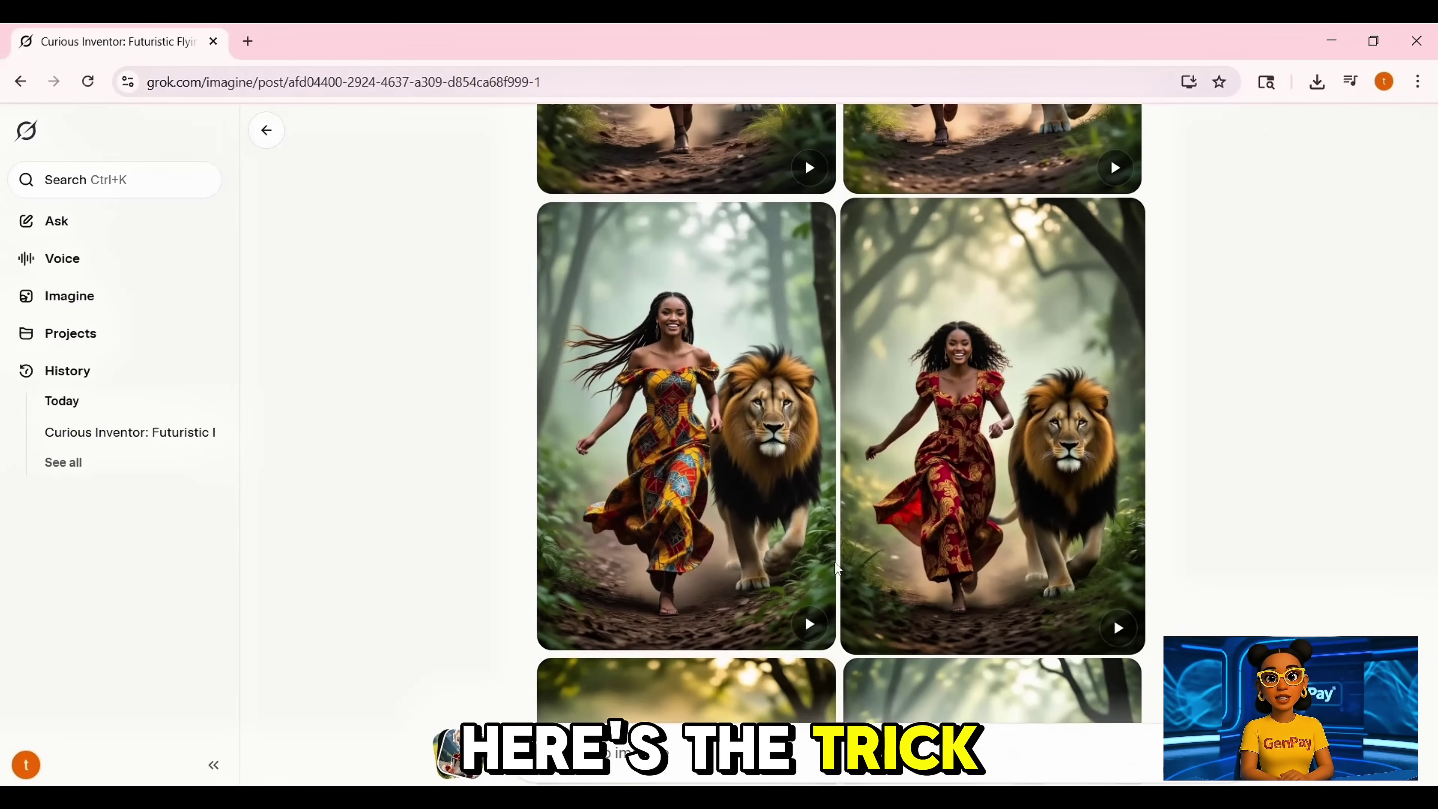
scroll(809, 481, down, 7)
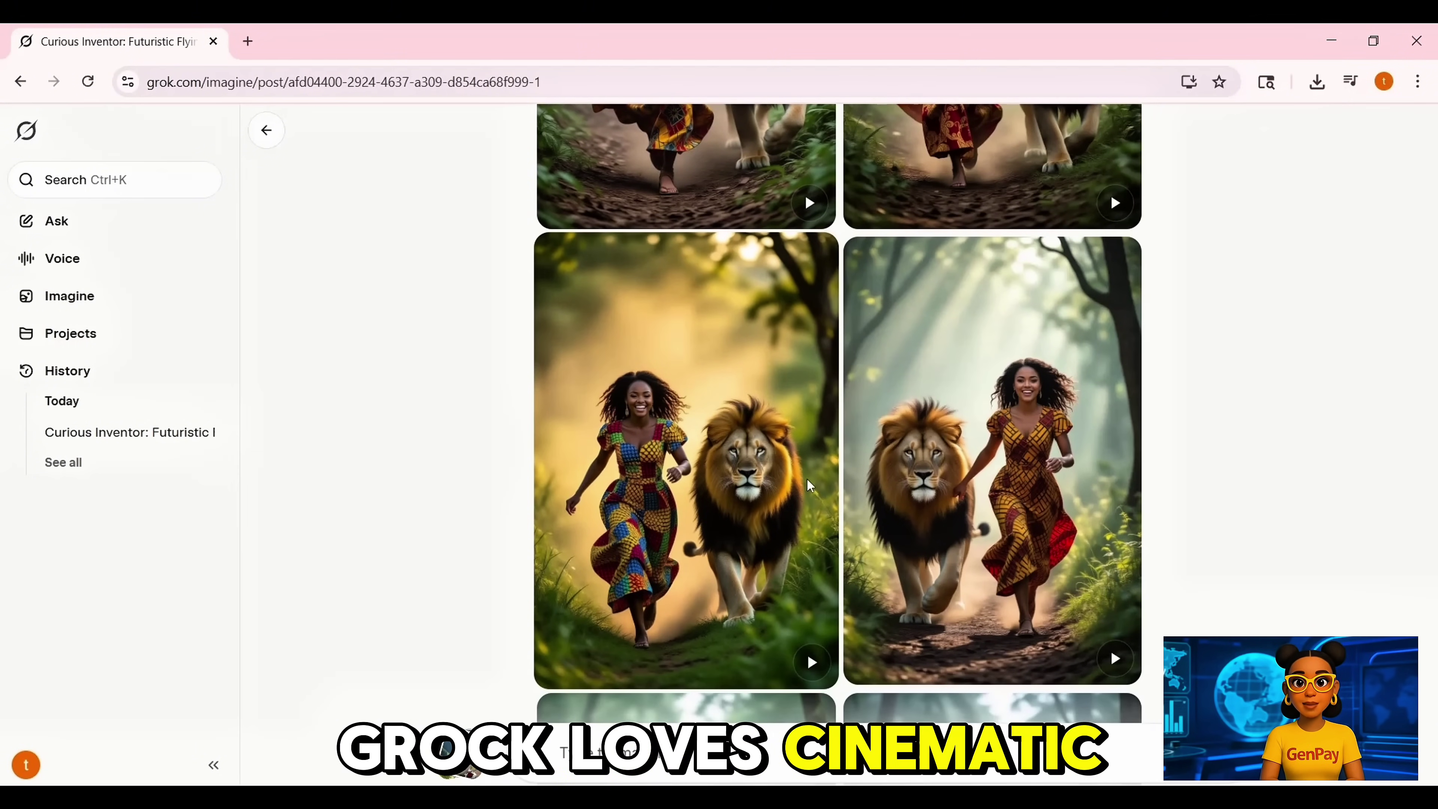
scroll(798, 436, down, 13)
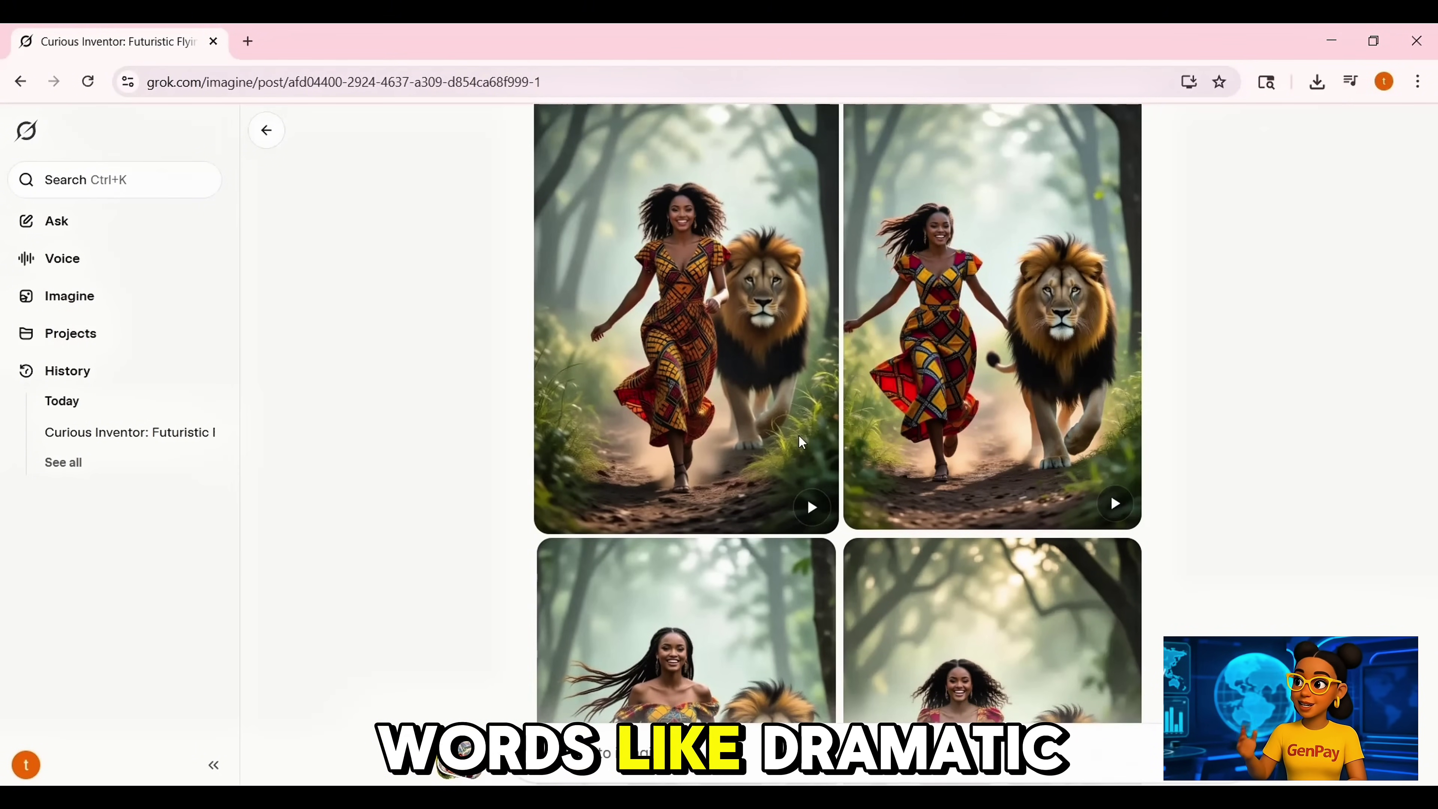
scroll(798, 436, down, 2)
scroll(799, 436, down, 5)
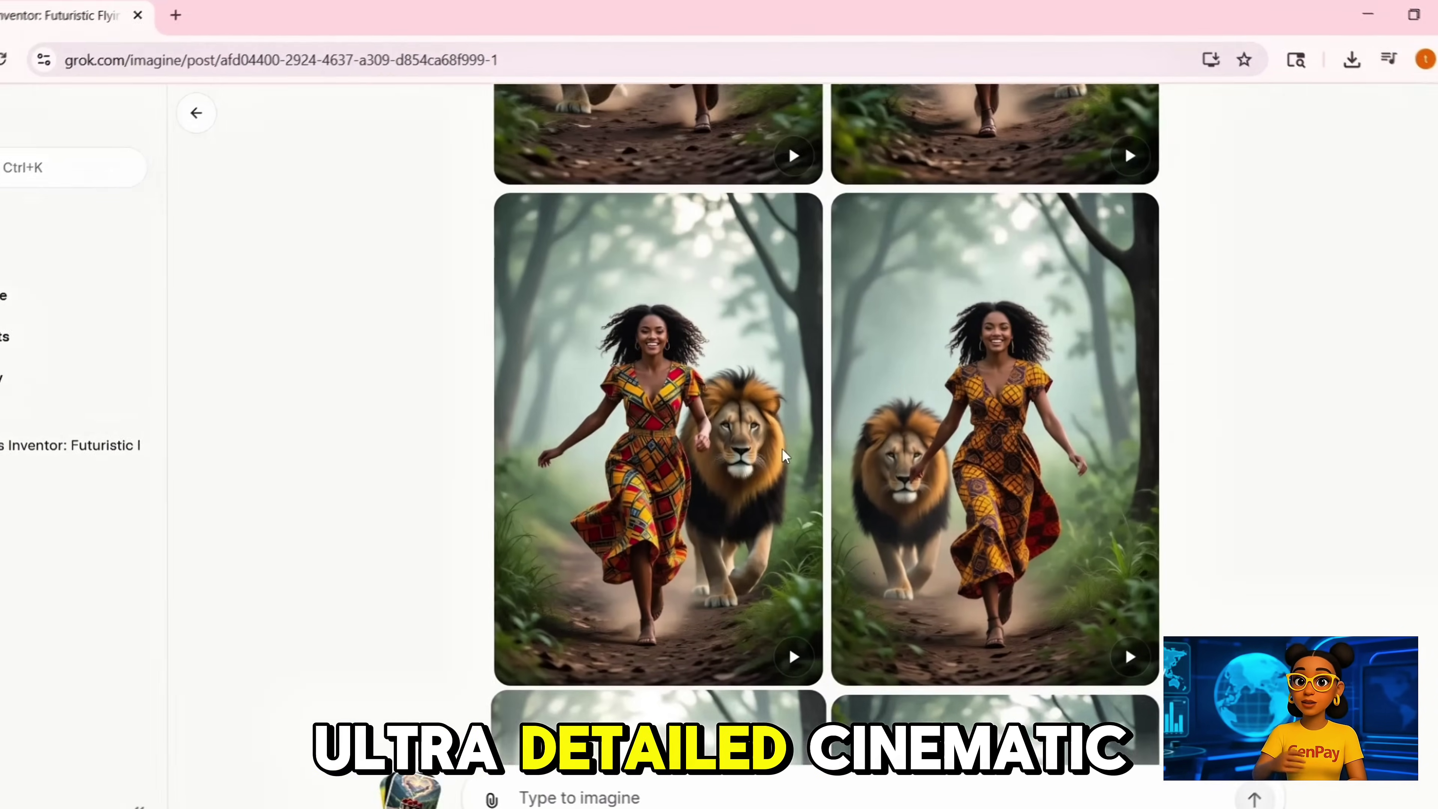
click(783, 455)
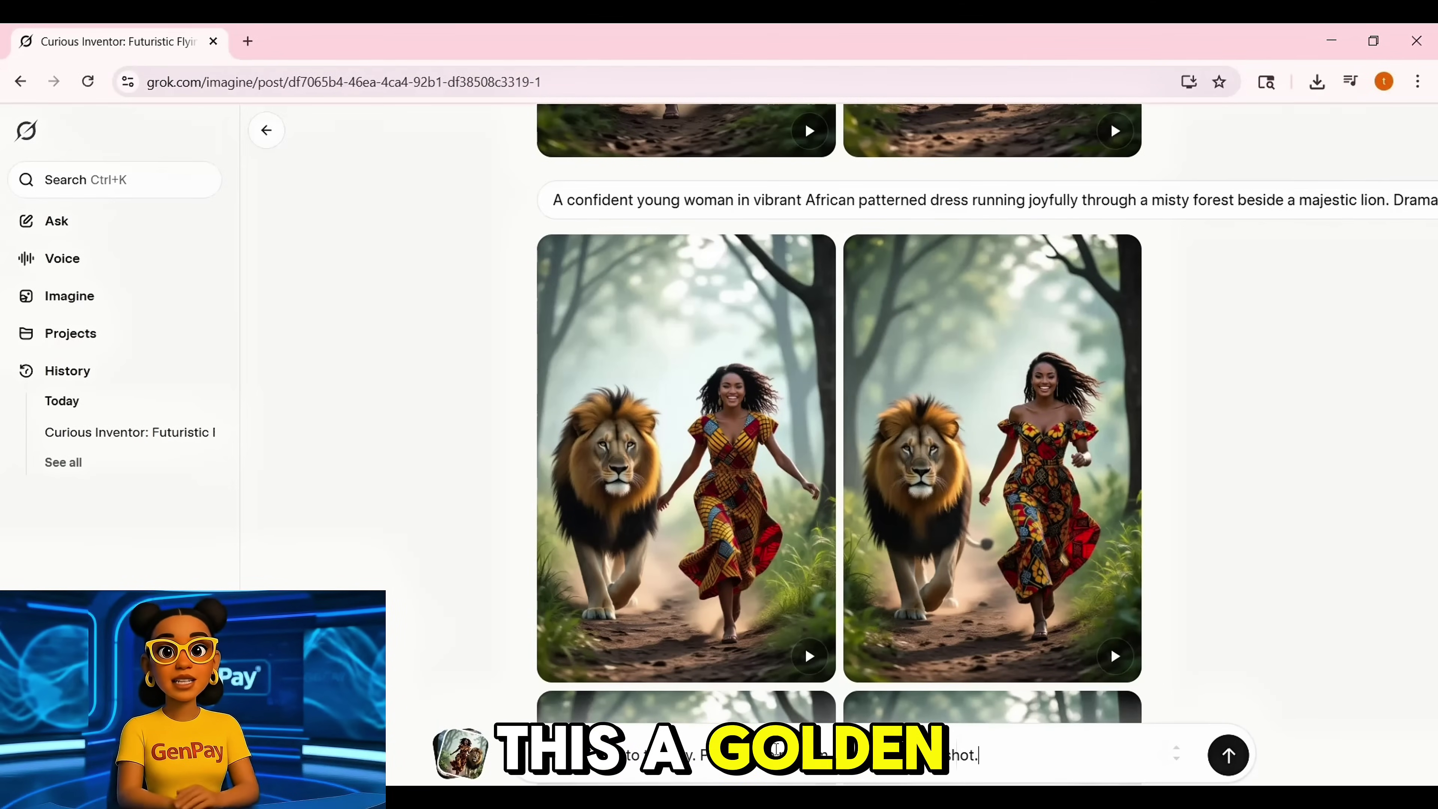
Generate Pixar-style images of a golden-yellow panda on a rooftop at dusk among glowing lanterns, and make a video from the close-up panda variation.
key(Return)
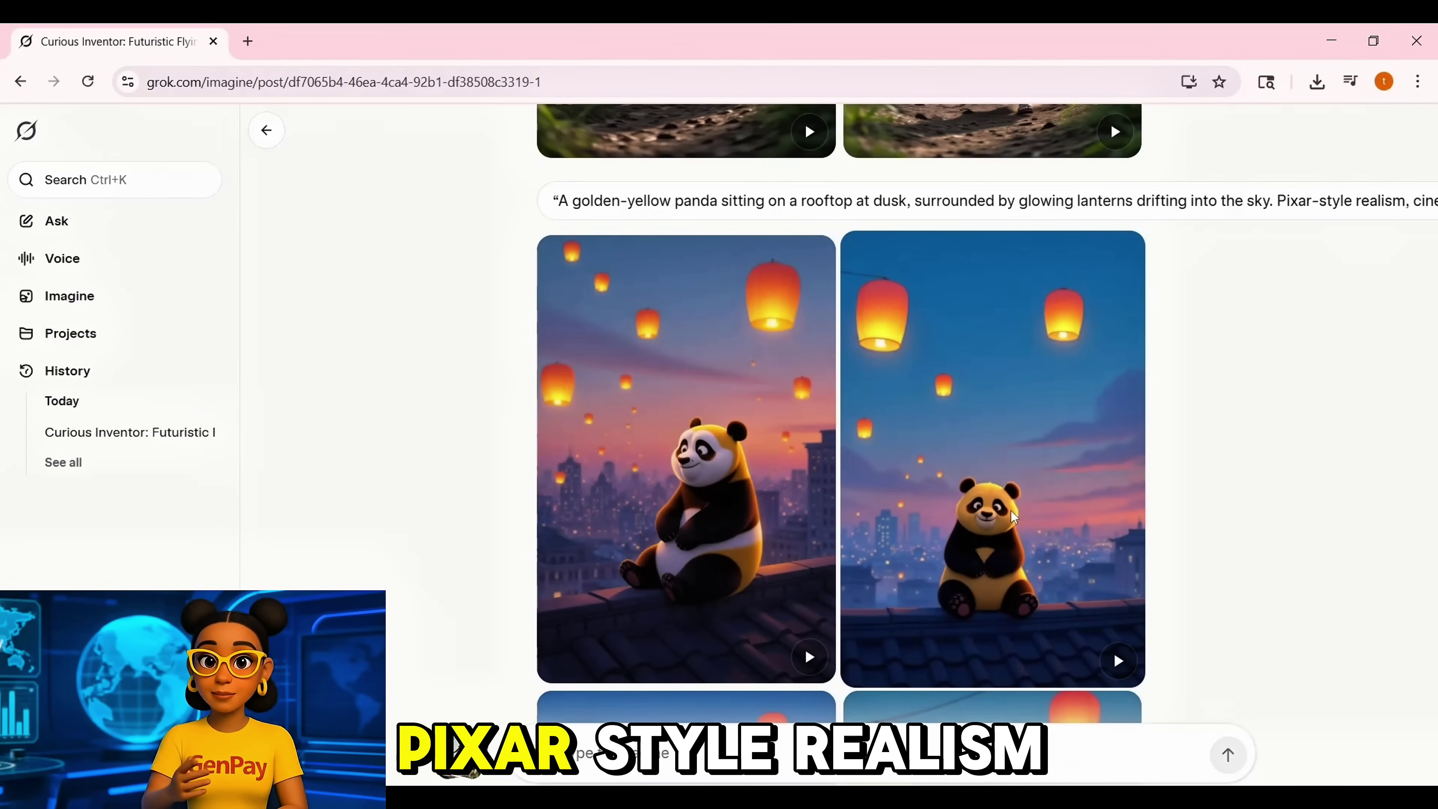
scroll(940, 491, down, 3)
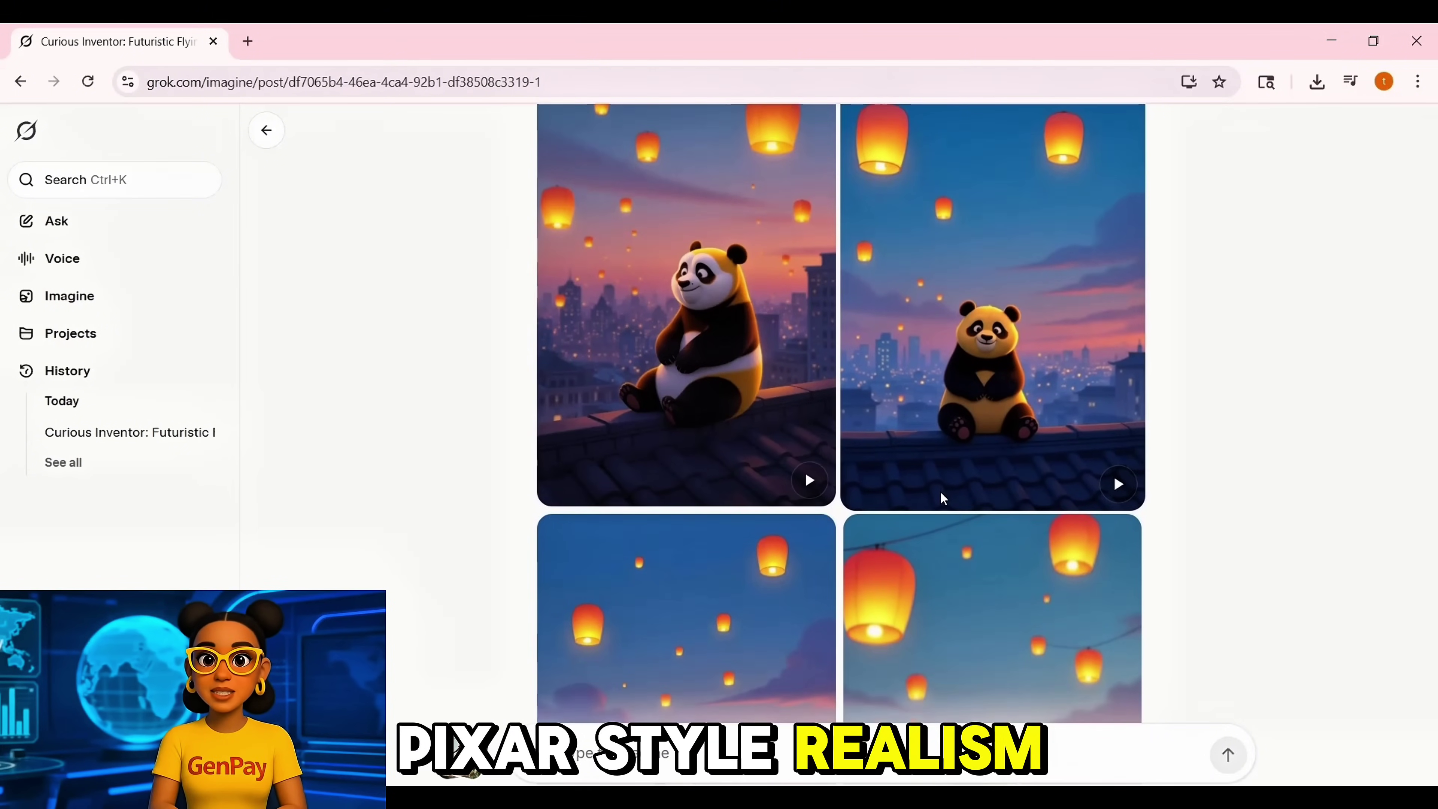
scroll(940, 491, down, 5)
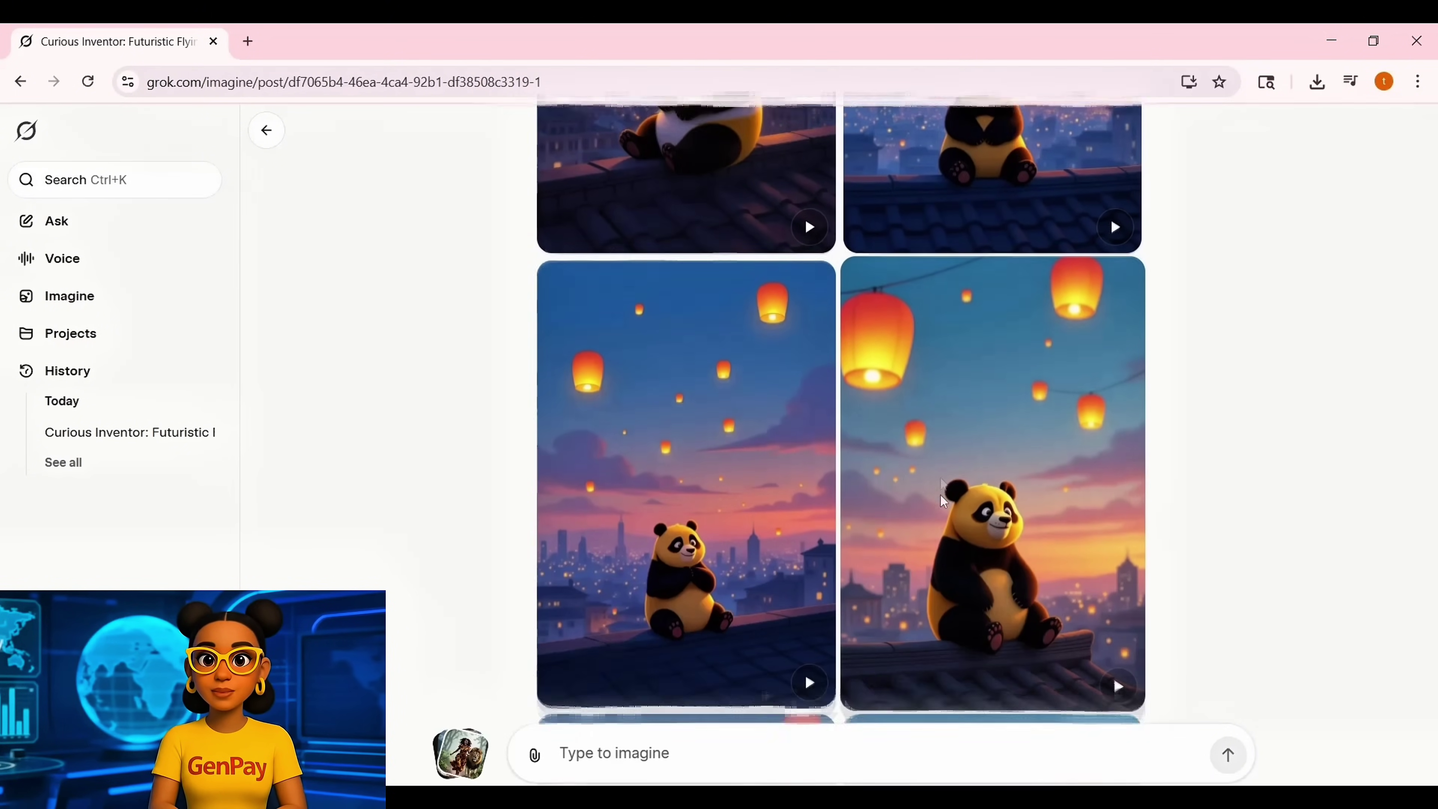
scroll(940, 490, down, 6)
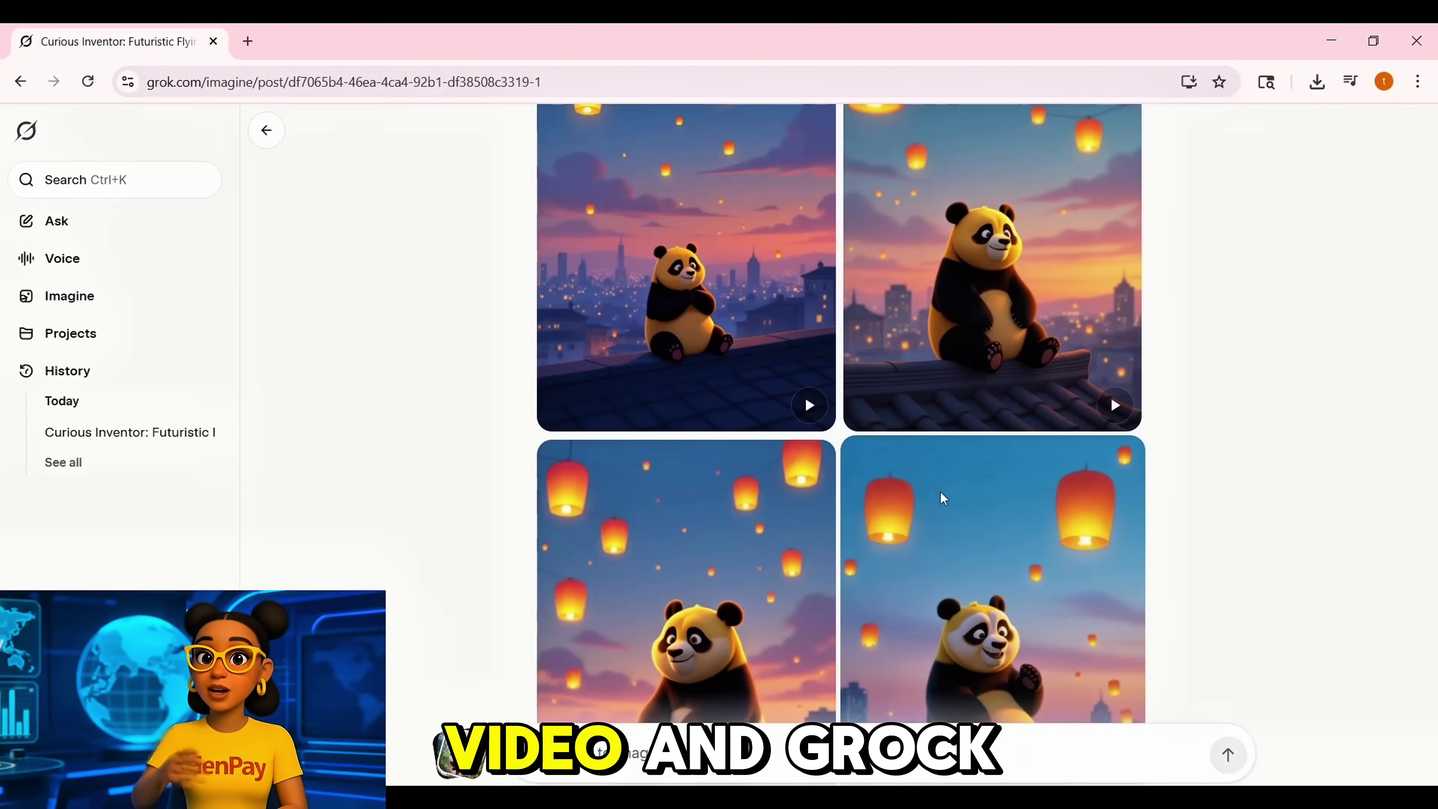
scroll(941, 495, down, 1)
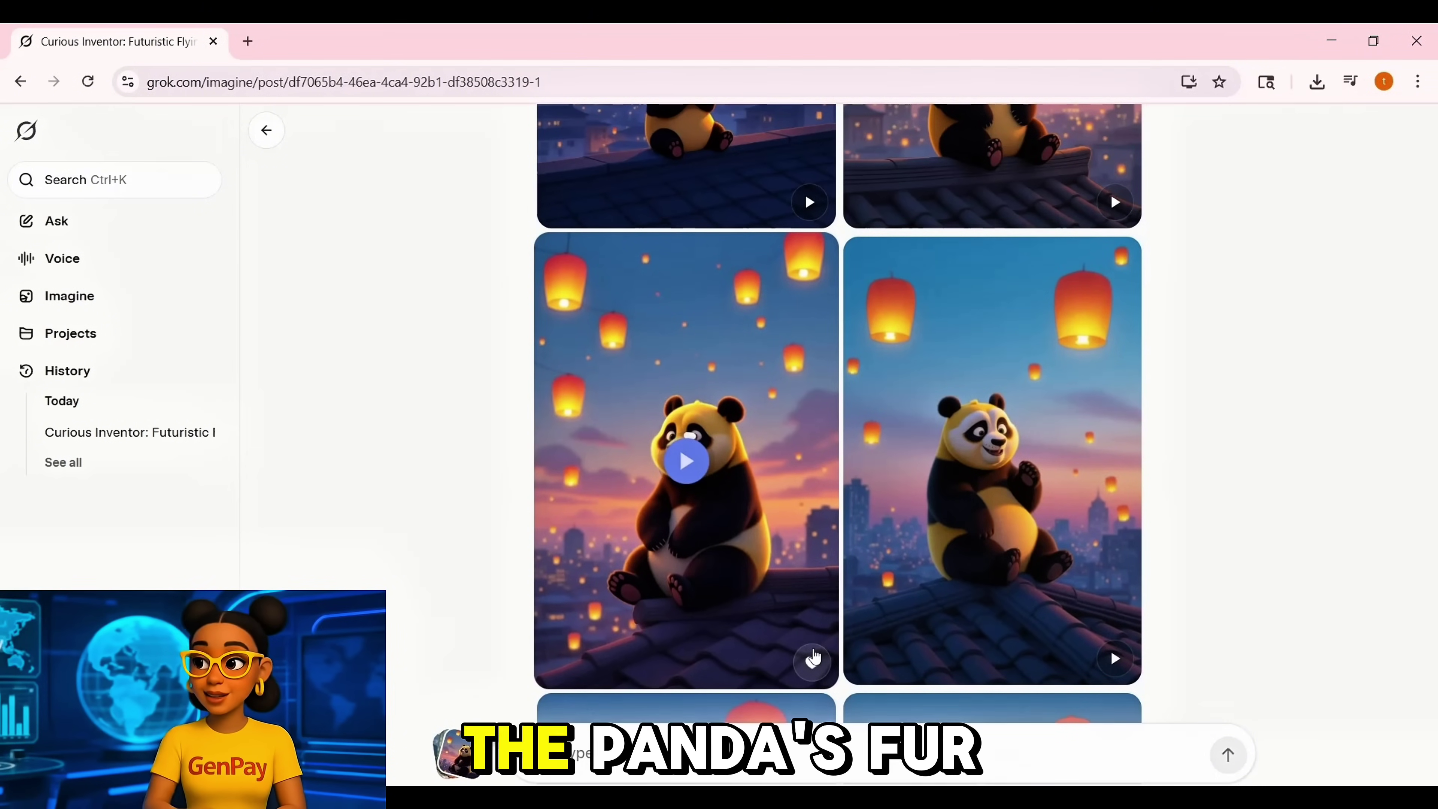
click(812, 659)
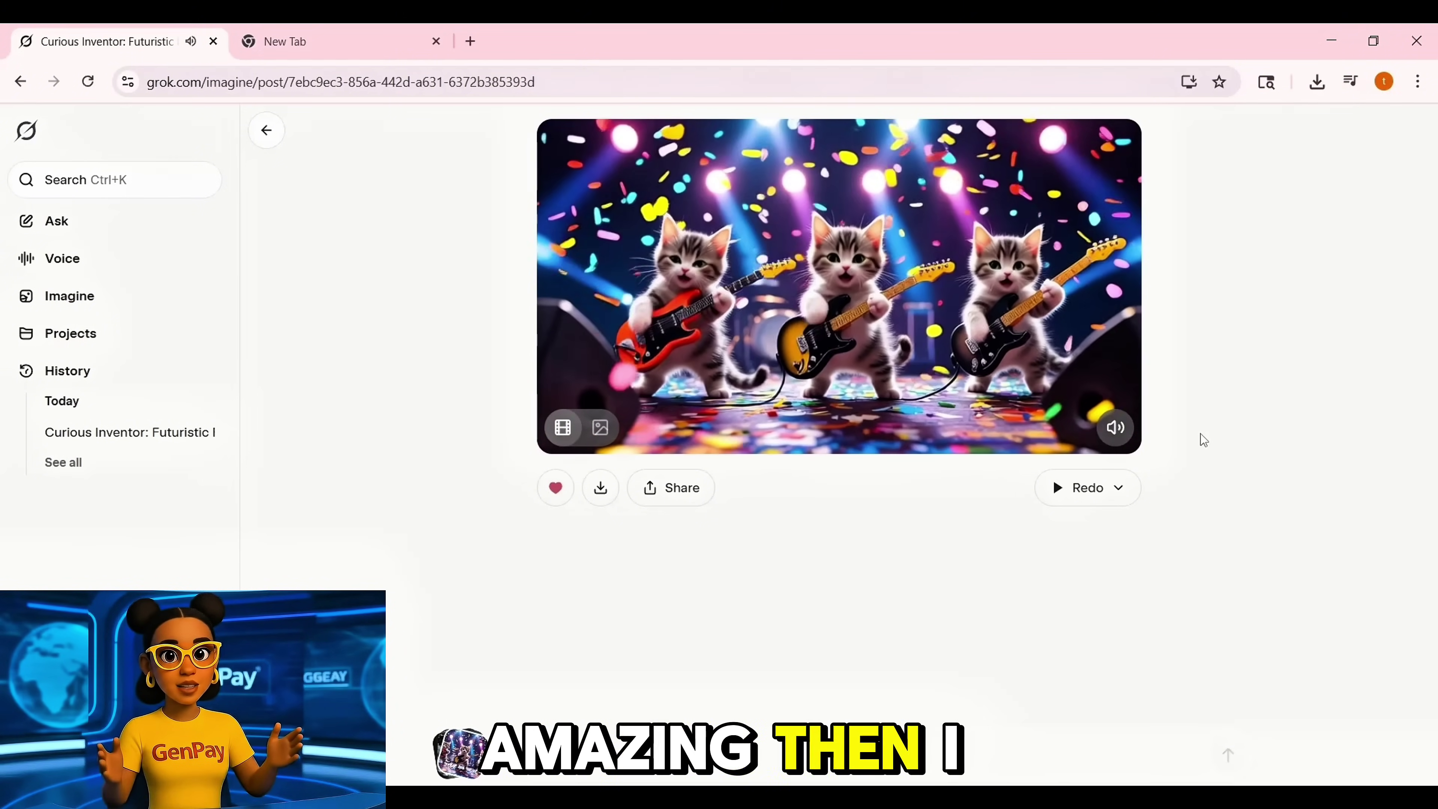
Download the video of the three kittens playing electric guitars on stage.
click(611, 497)
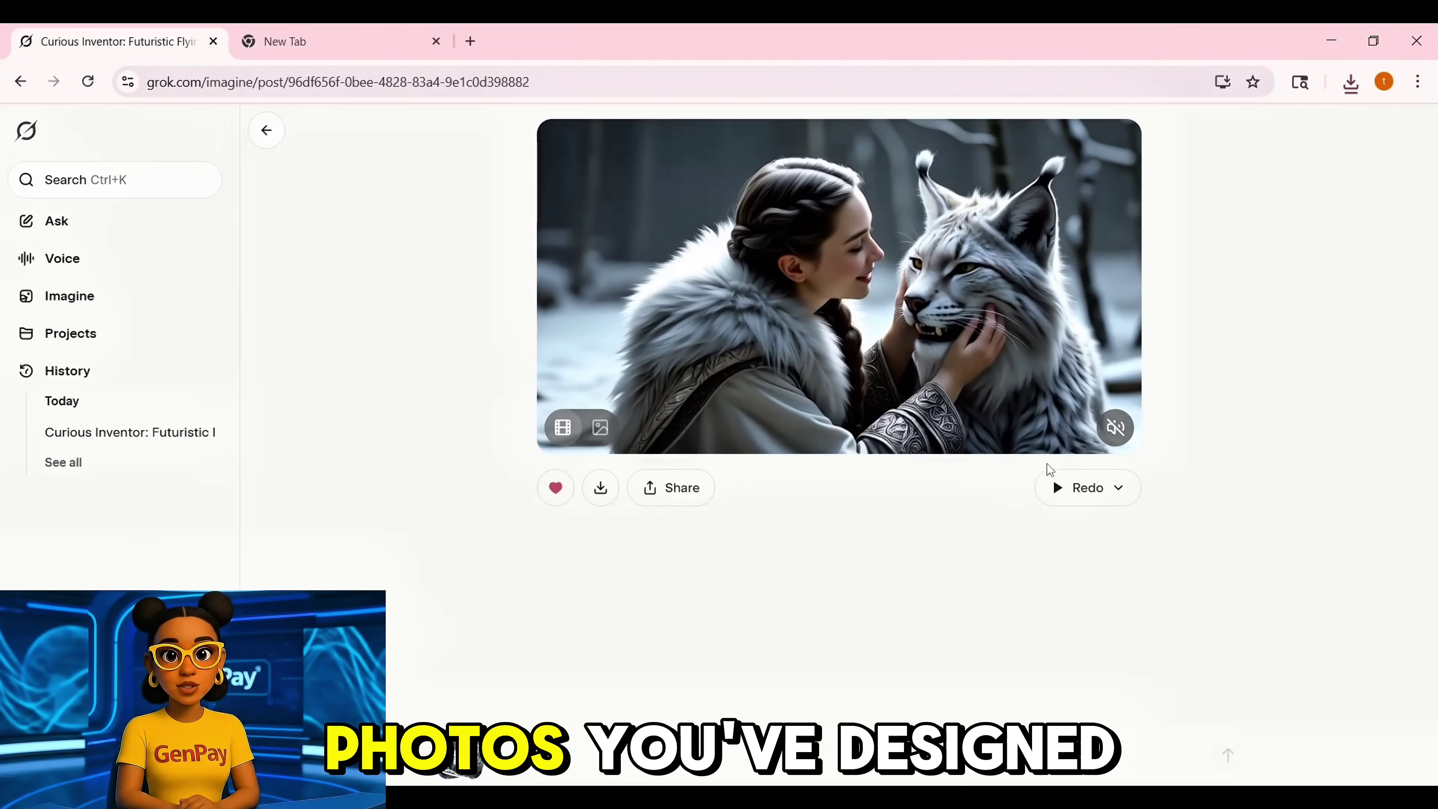
Redo the video of the fur-clad woman and the lynx with a custom prompt about "mutual trust between human and creature".
click(1118, 487)
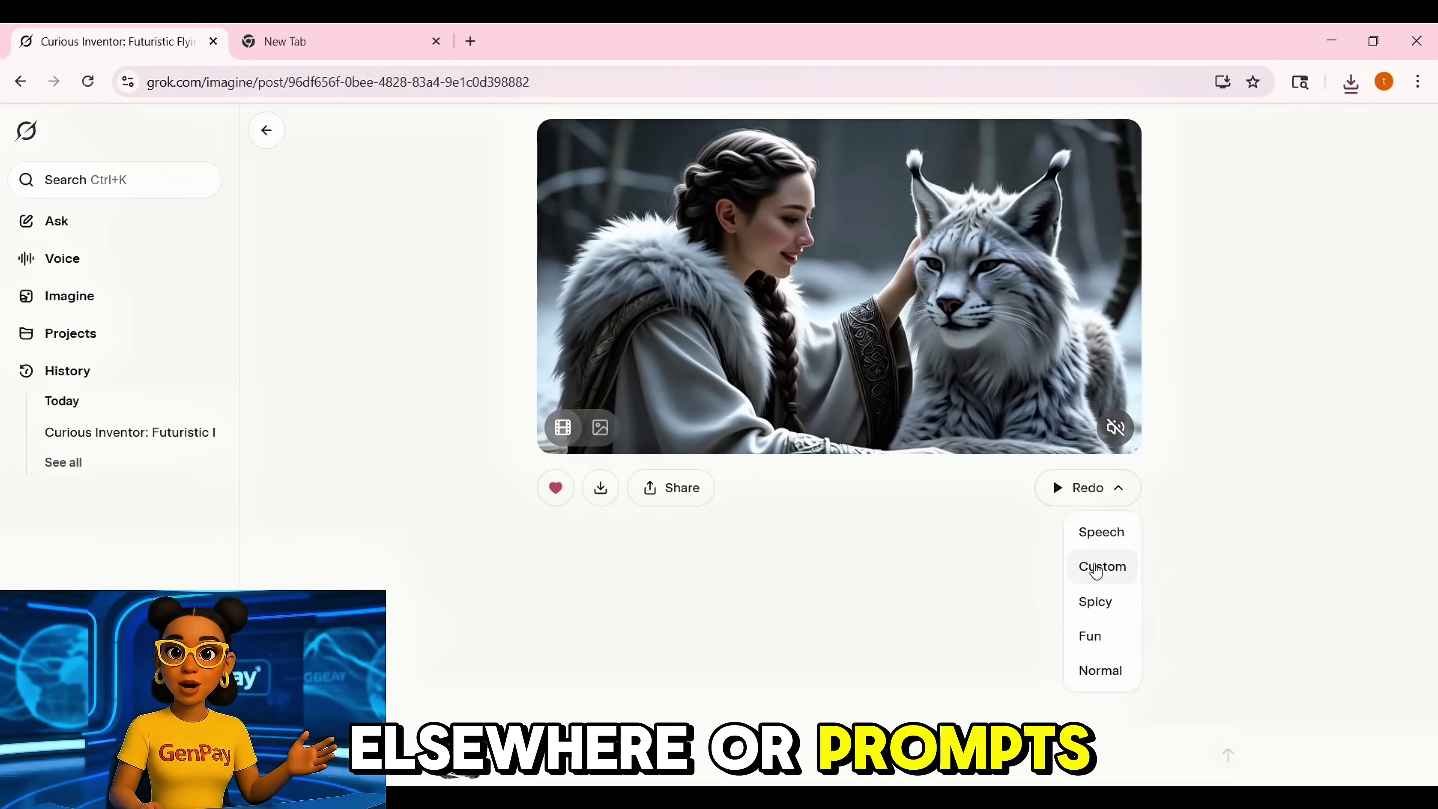
click(1094, 568)
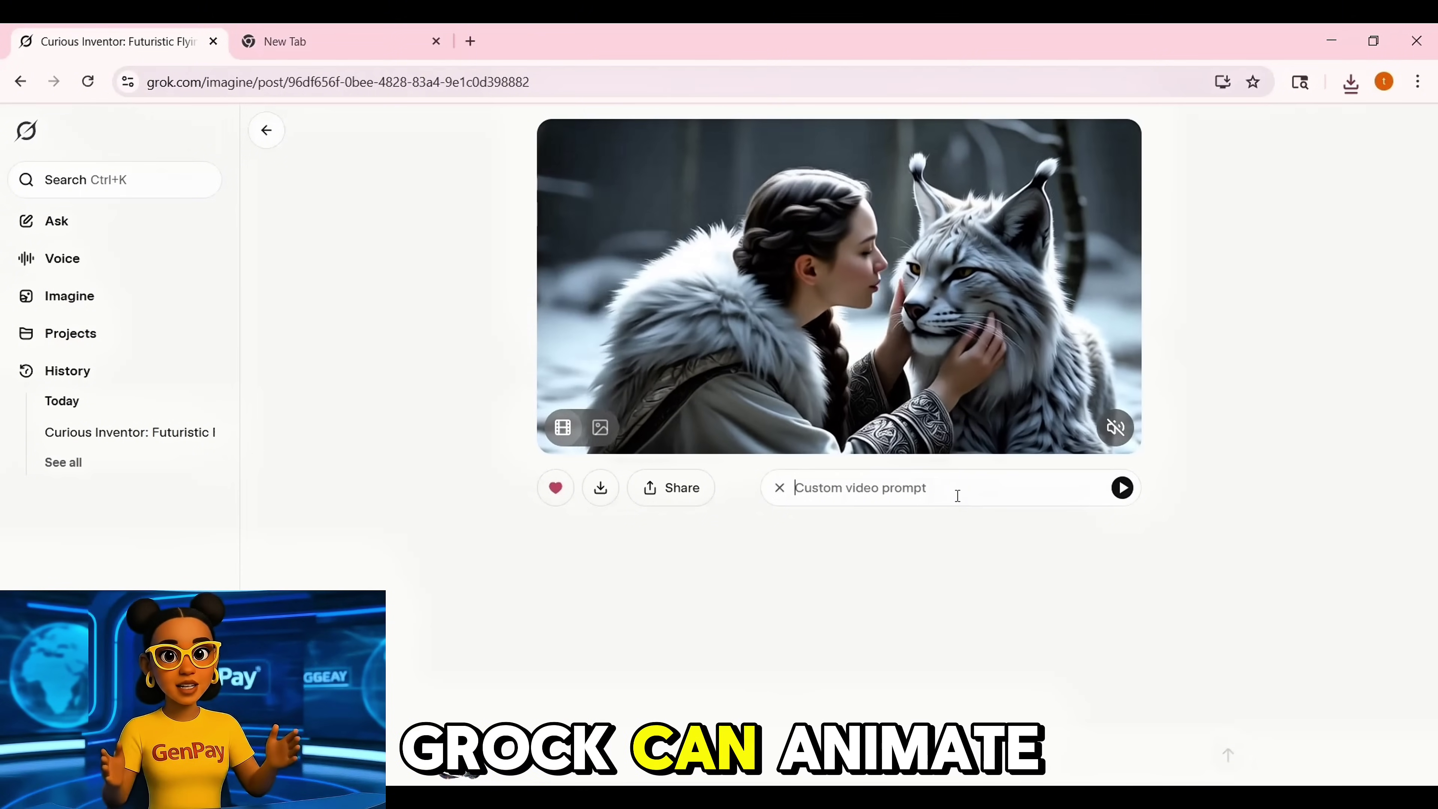
key(ctrl+v)
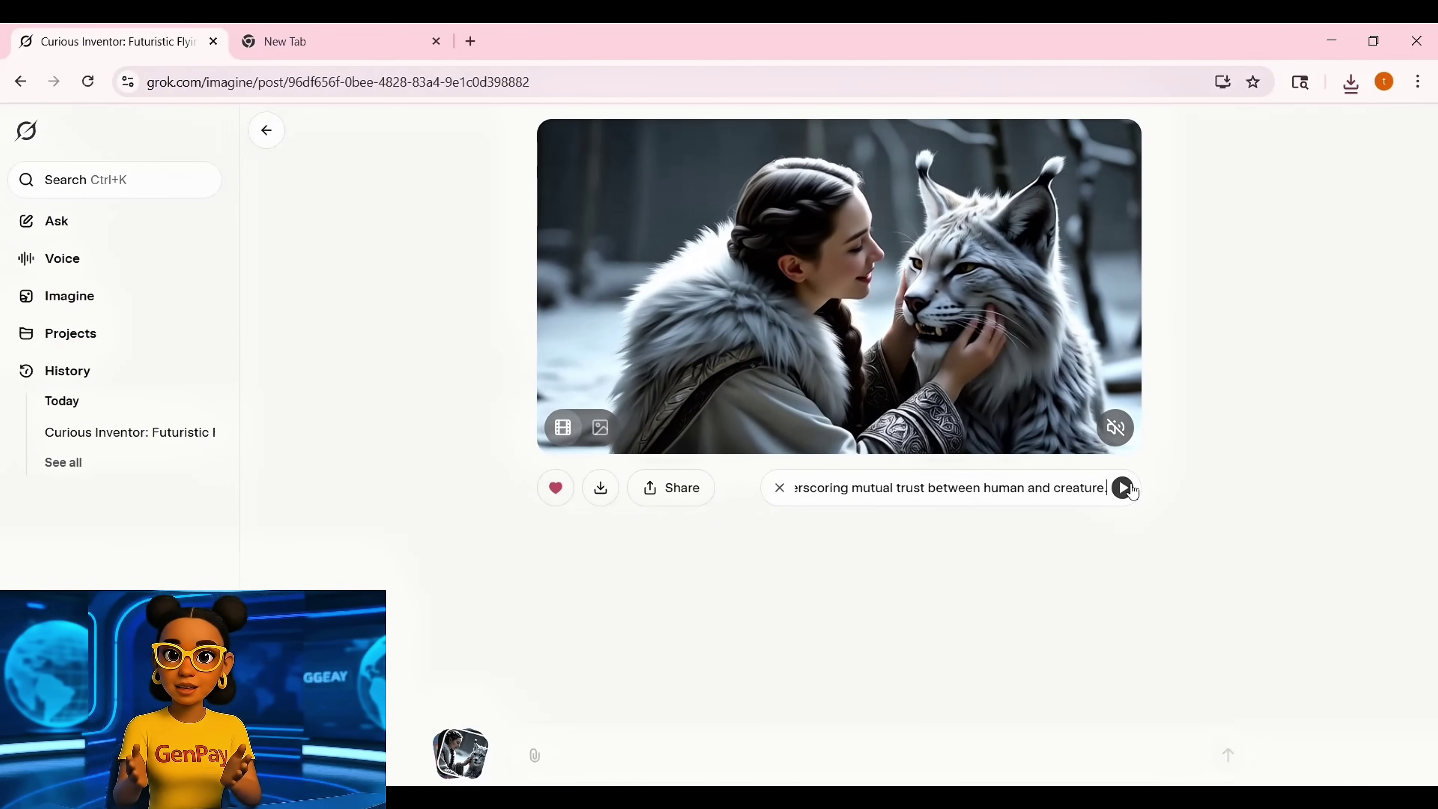
click(1124, 489)
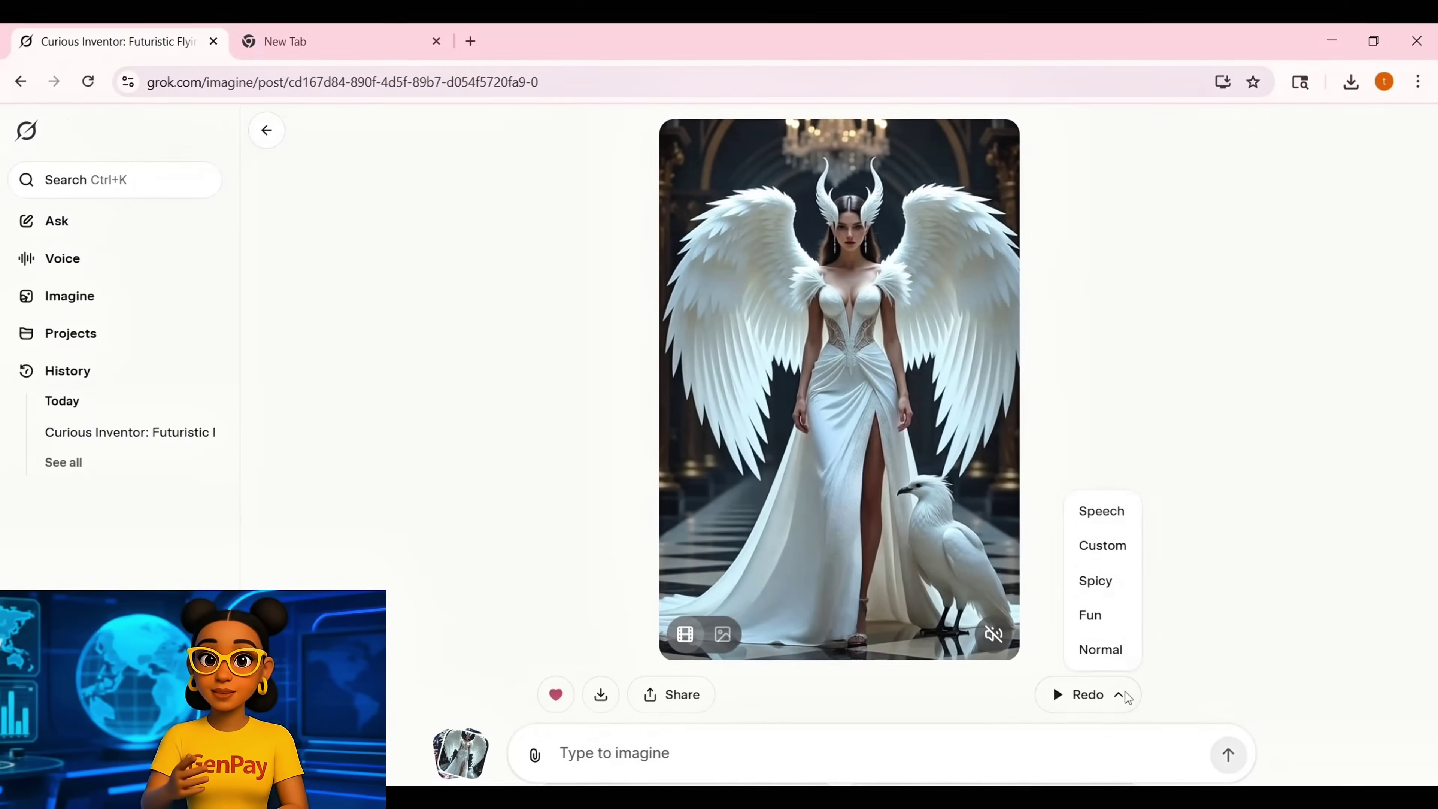
Redo the winged woman's video as Speech, adding "She says:" before the prompt's line "Dreams don't stay on paper. Today, we bring them to life with imagination.".
click(1108, 523)
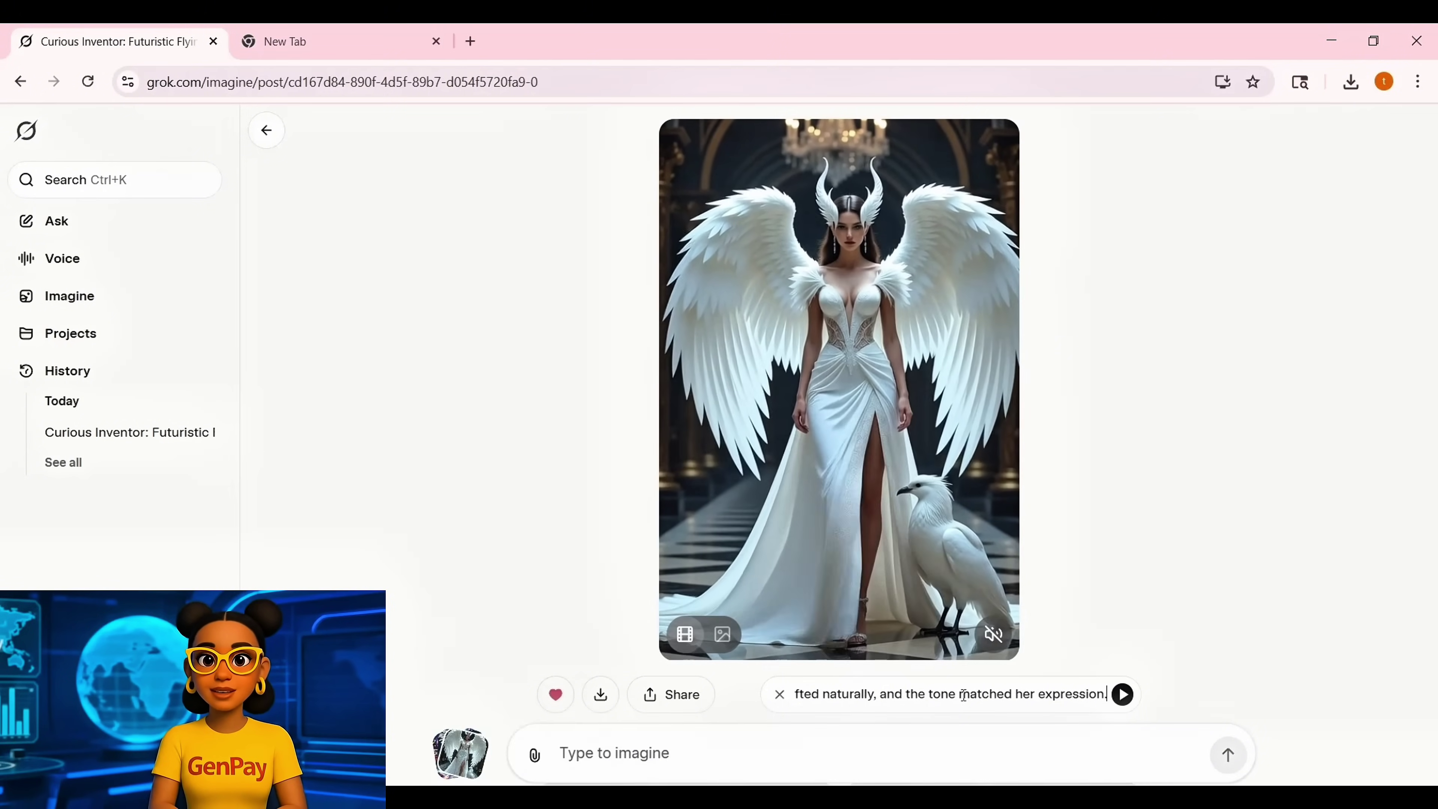
key(ctrl+Left)
key(ctrl+Left)
key(ctrl+Left)
key(ctrl+Left)
key(ctrl+Left)
key(ctrl+Left)
key(ctrl+Left)
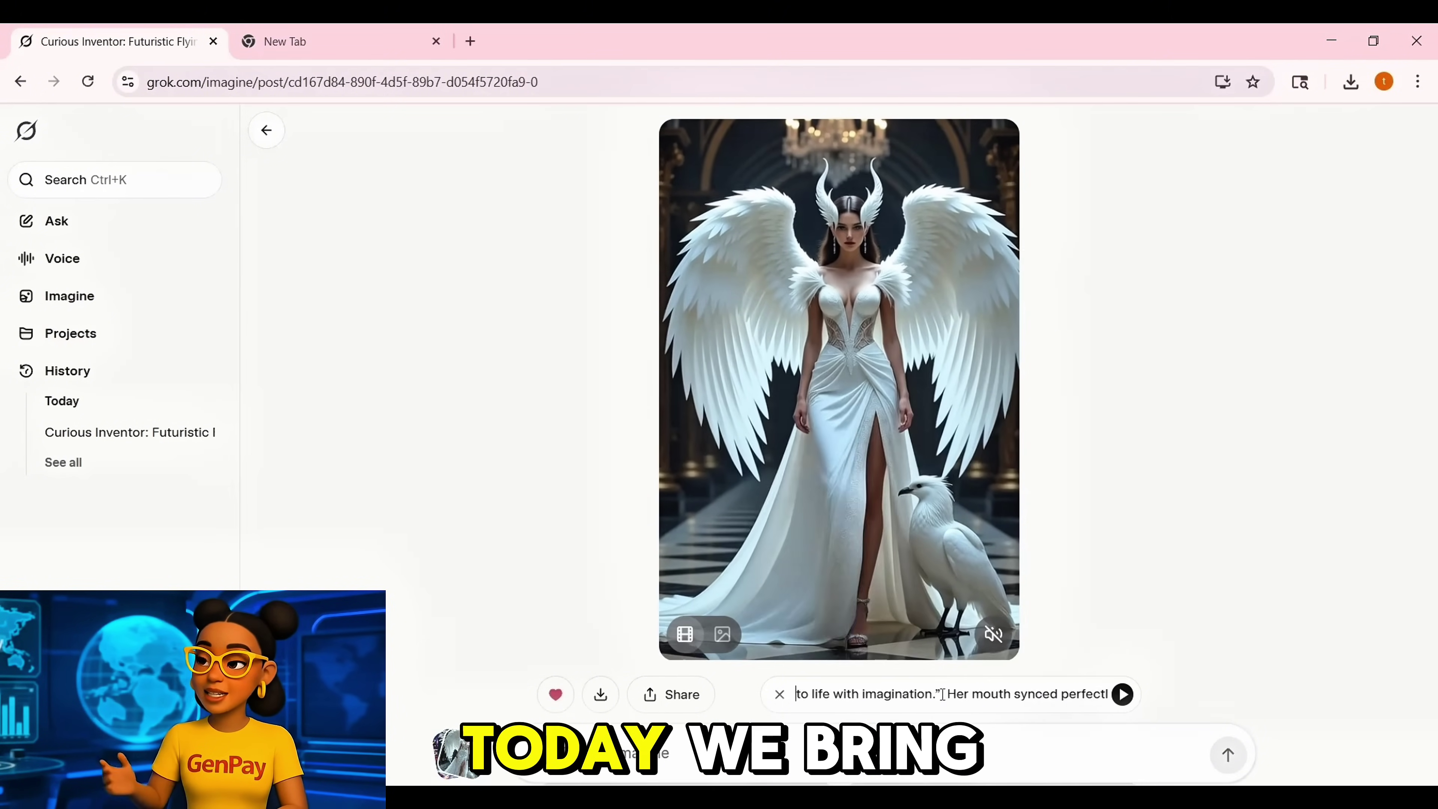
key(ctrl+Left)
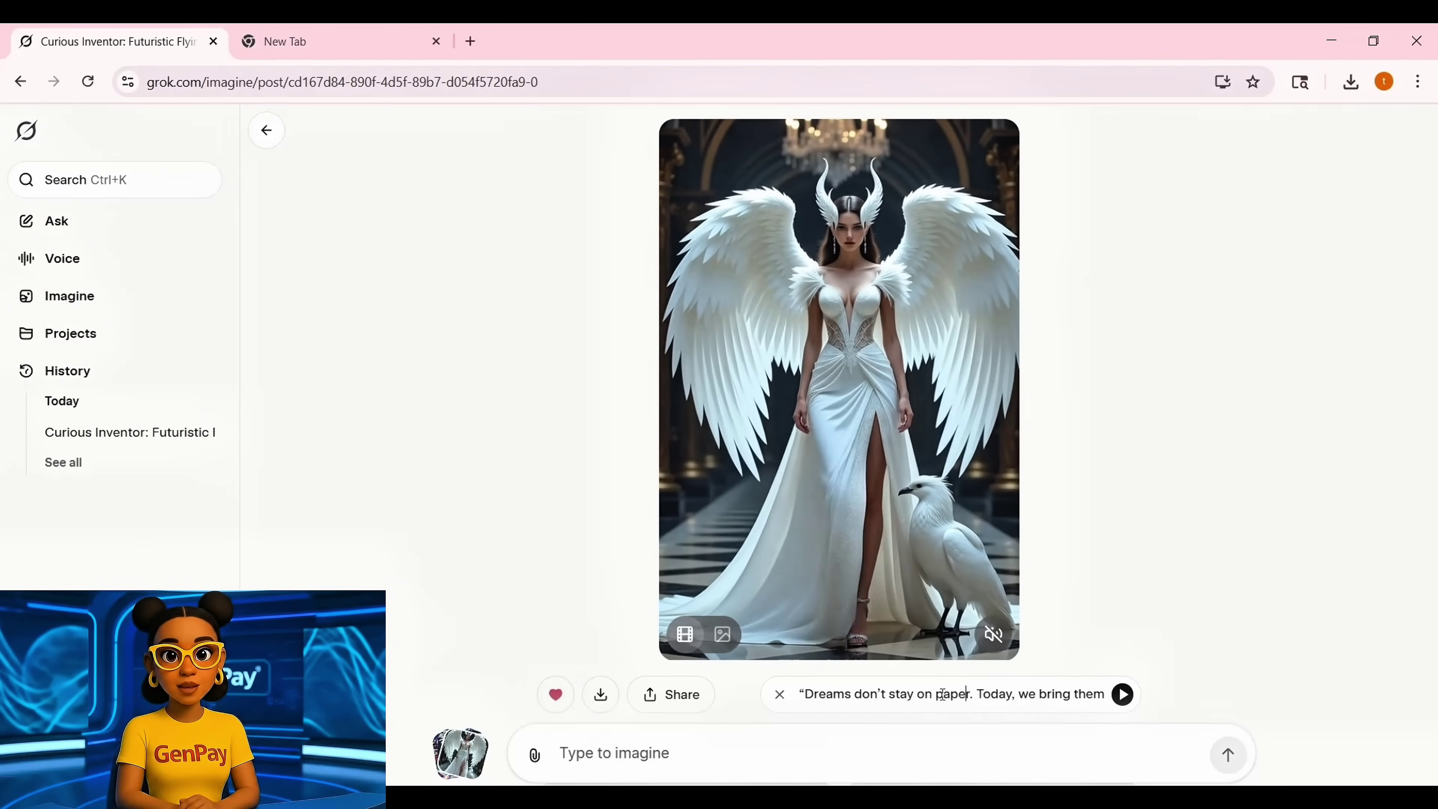
text(She says:)
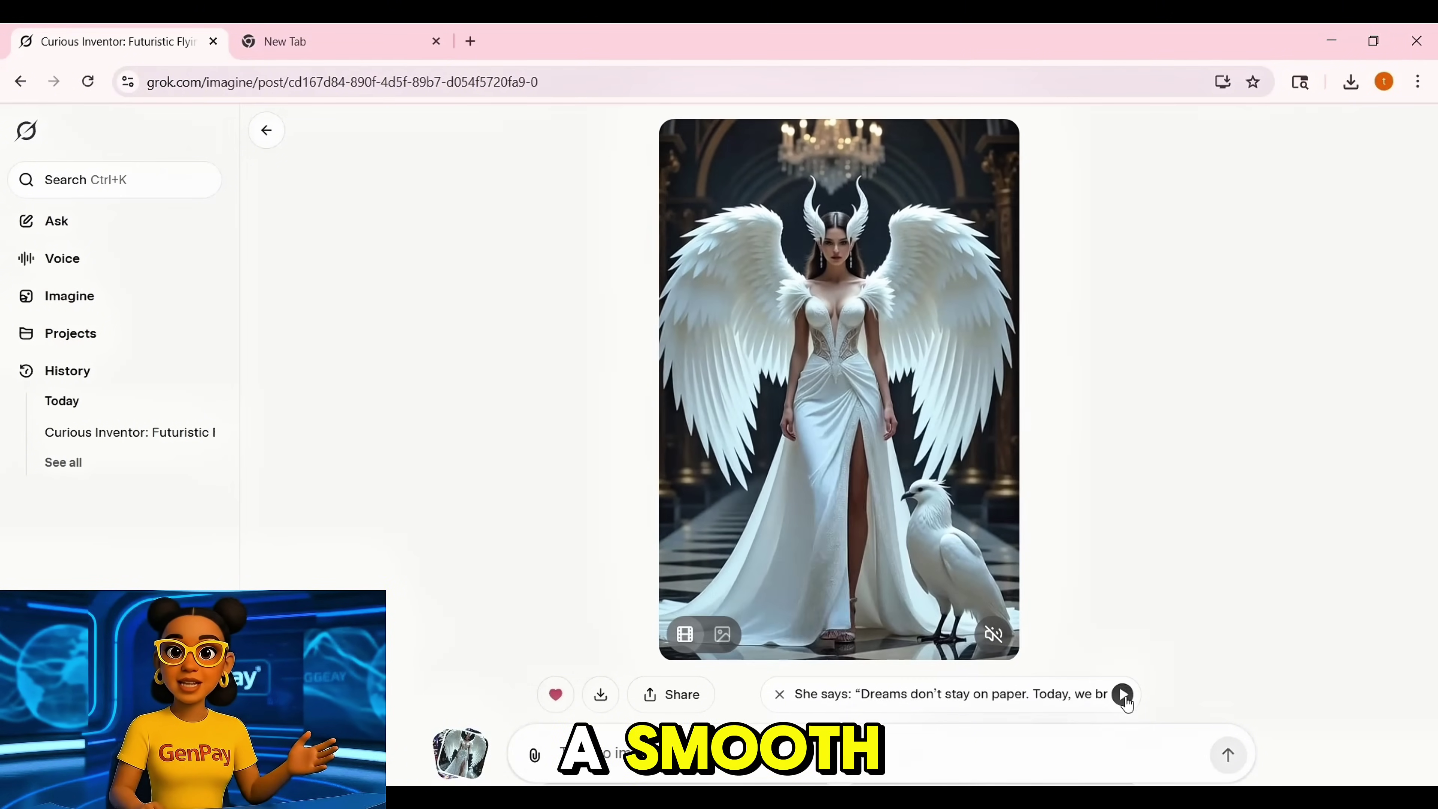
click(1124, 697)
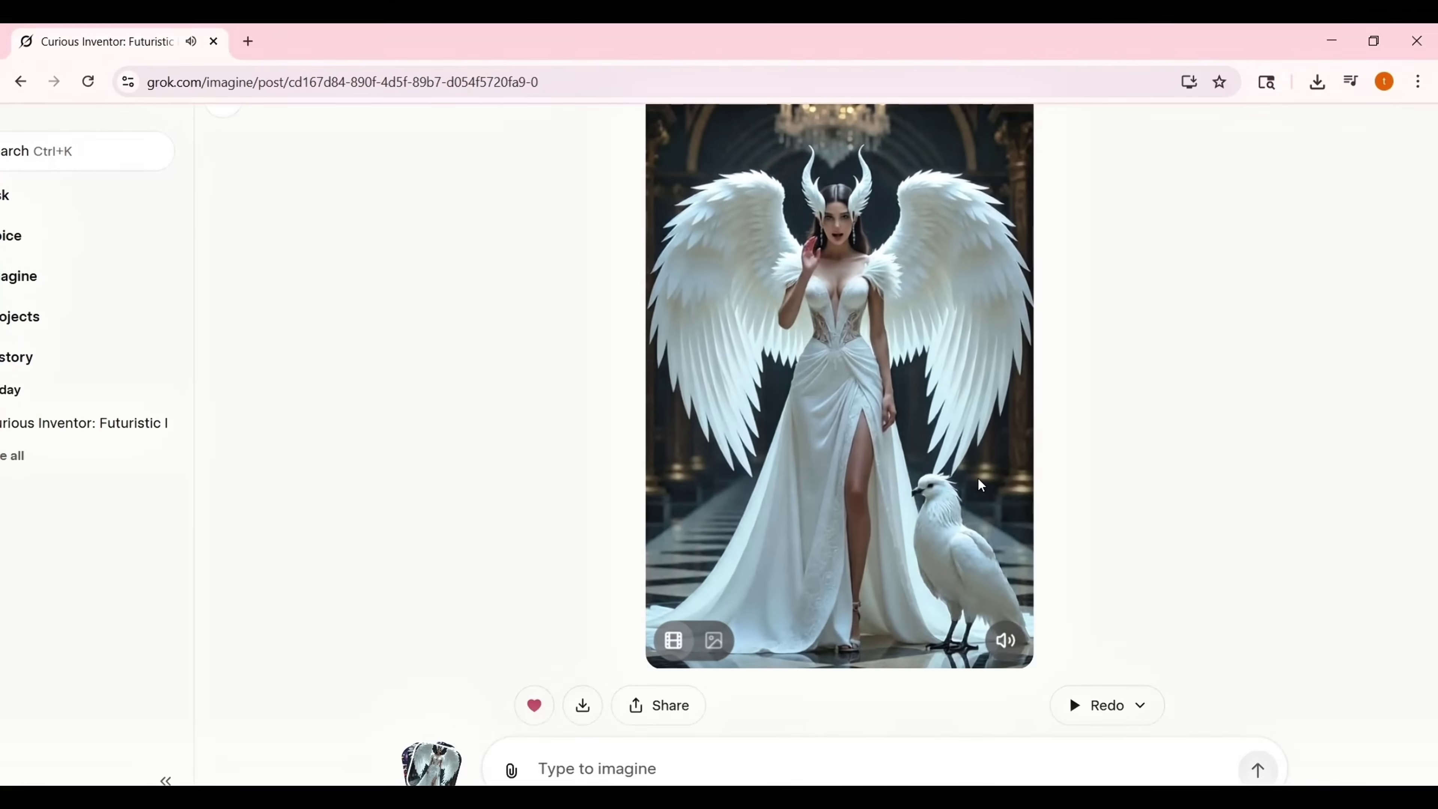